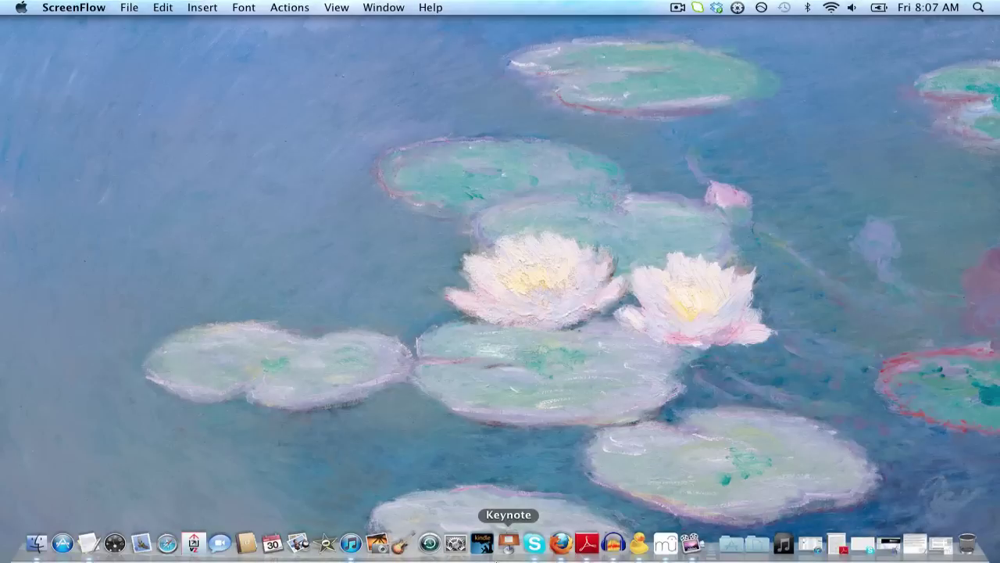
Open Bluetooth in System Preferences and start setting up the AirTurn105v122-9633 pedal.
left_click(460, 546)
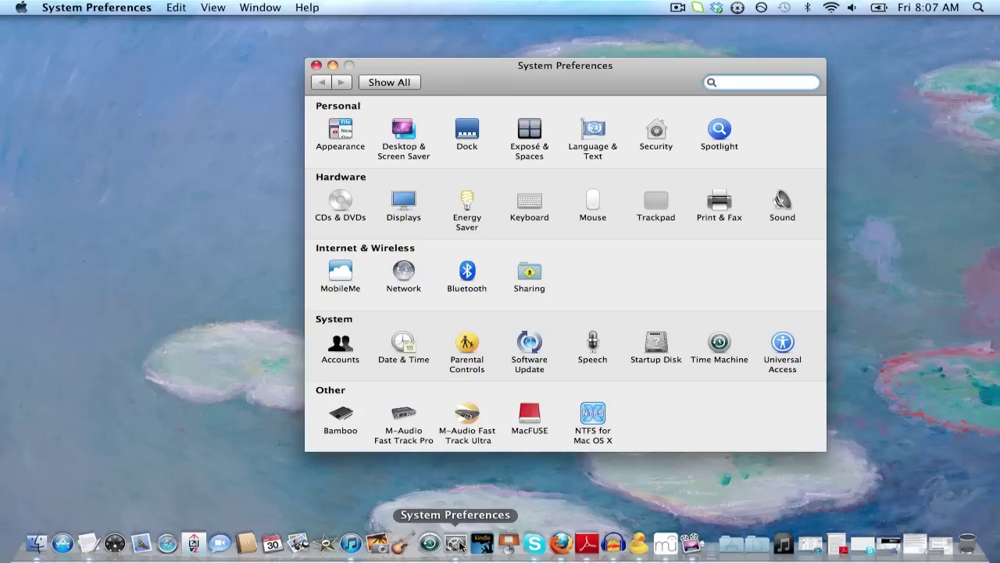
left_click(466, 271)
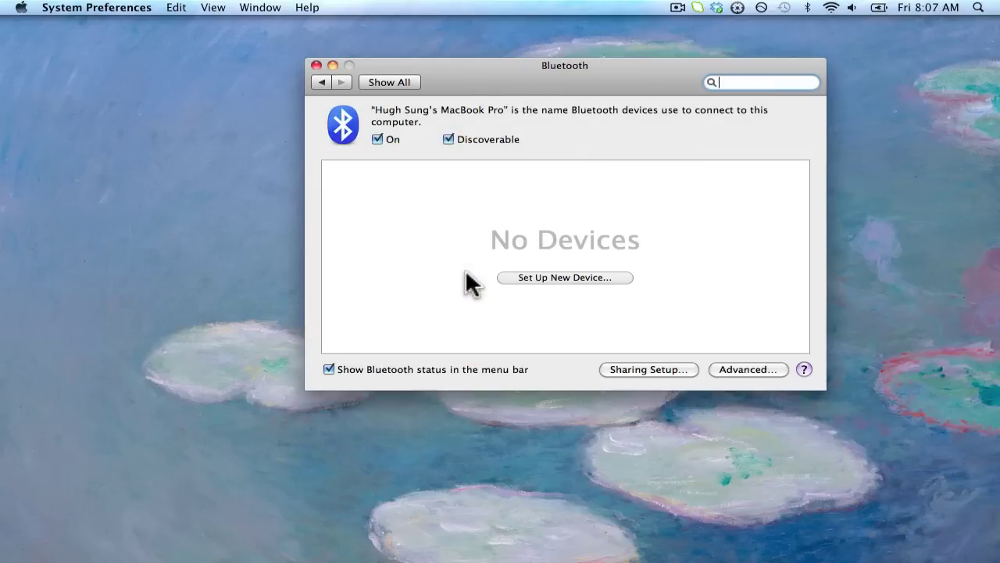
left_click(542, 275)
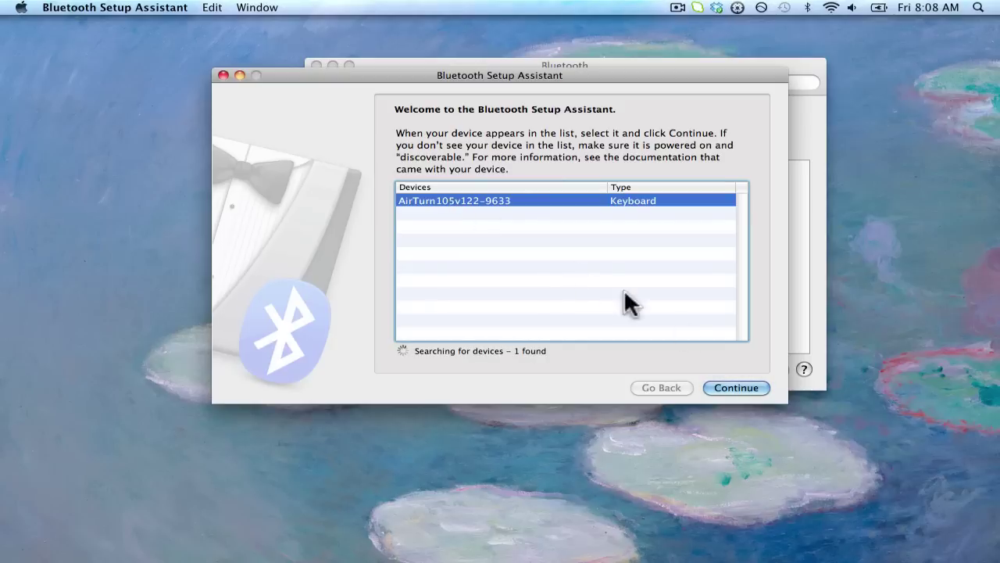
Pair the AirTurn105v122-9633 pedal as a keyboard, then close the assistant and Bluetooth settings.
left_click(739, 387)
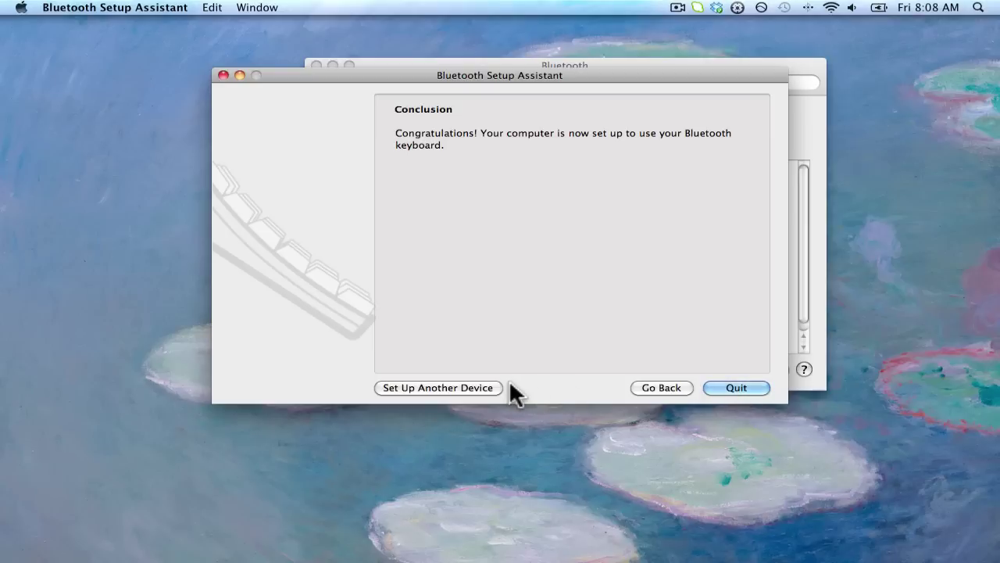
left_click(736, 387)
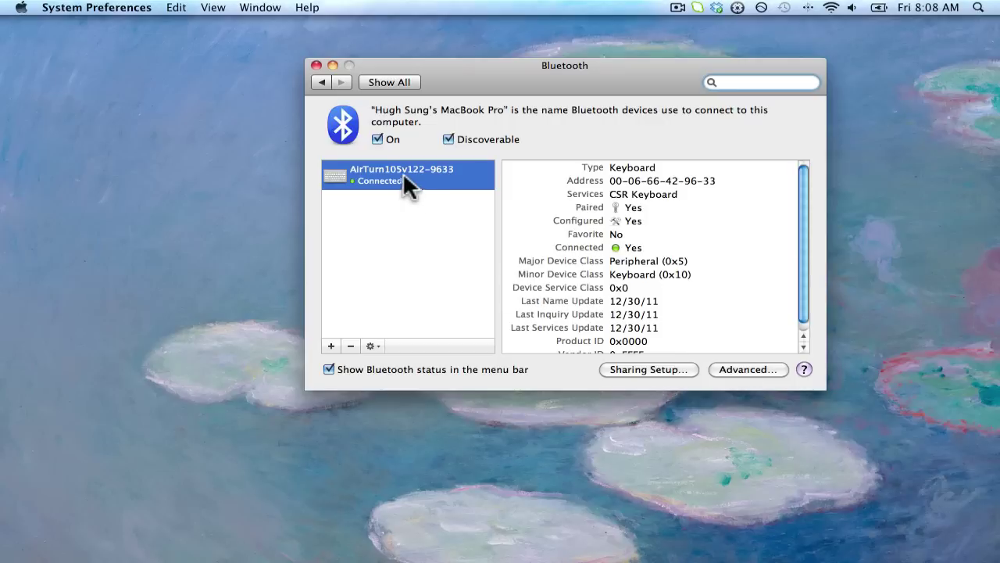
left_click(316, 65)
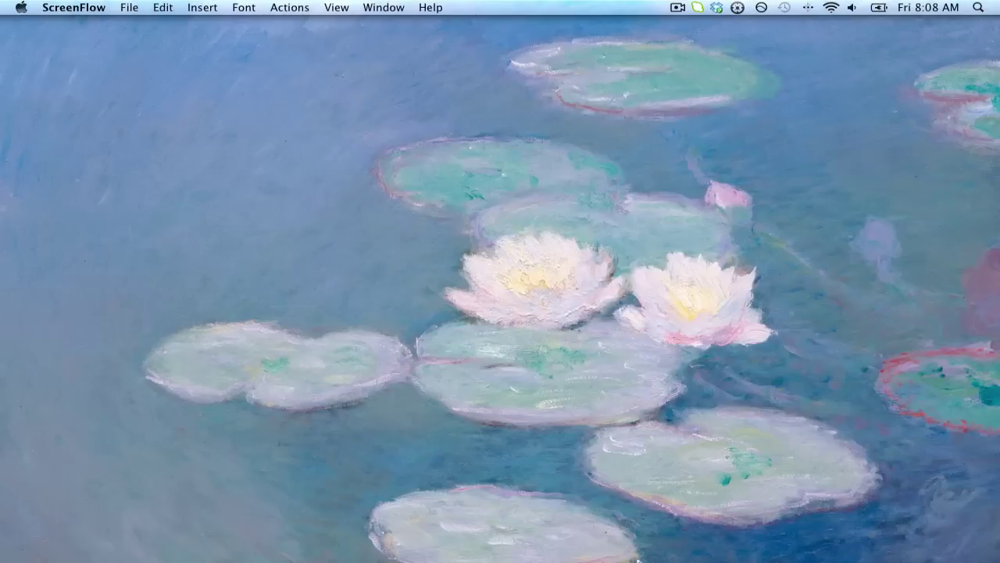
Launch VLC media player from the Applications stack and move its window up and left.
mouse_move(639, 551)
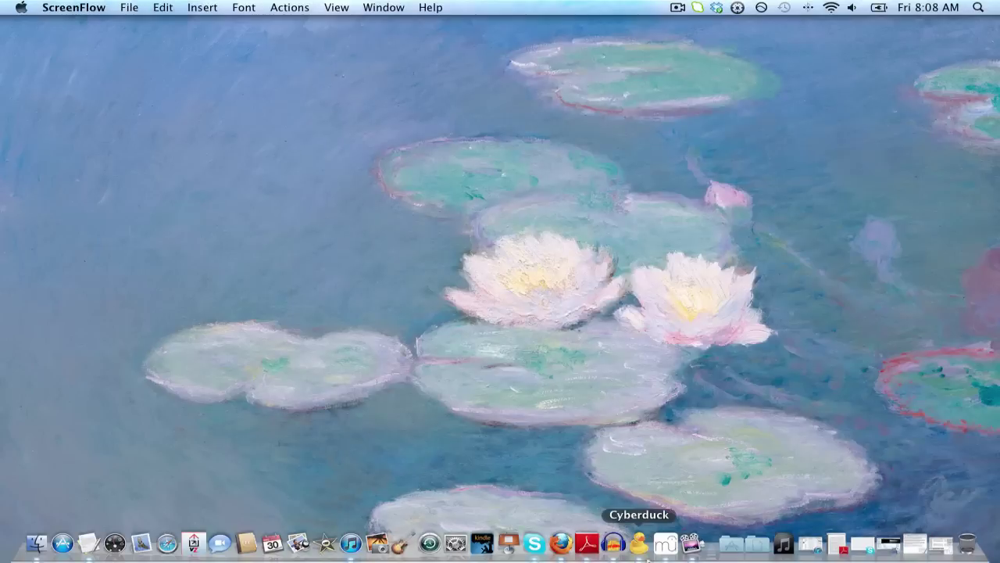
left_click(731, 547)
scroll(742, 324, "down", 3)
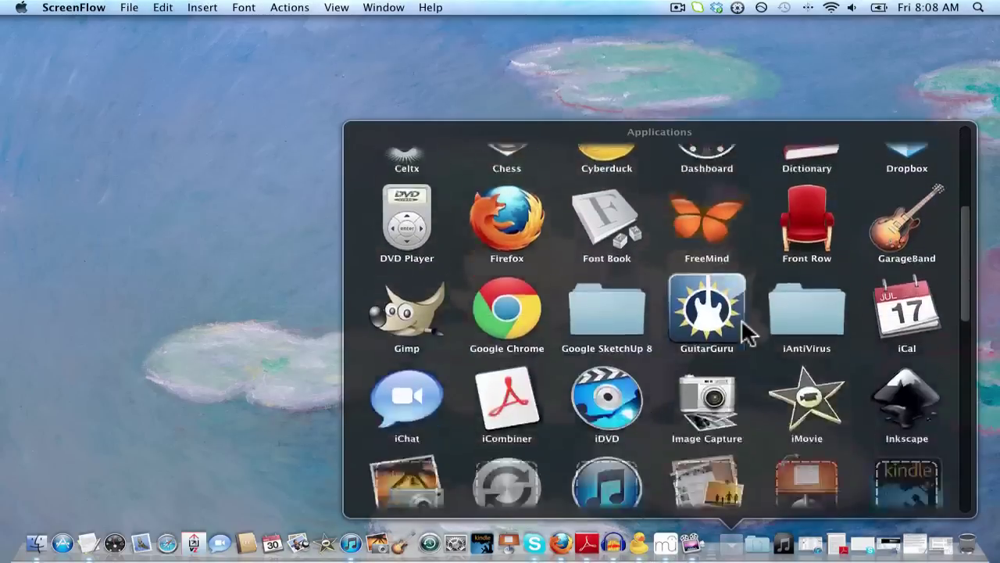
scroll(744, 326, "down", 10)
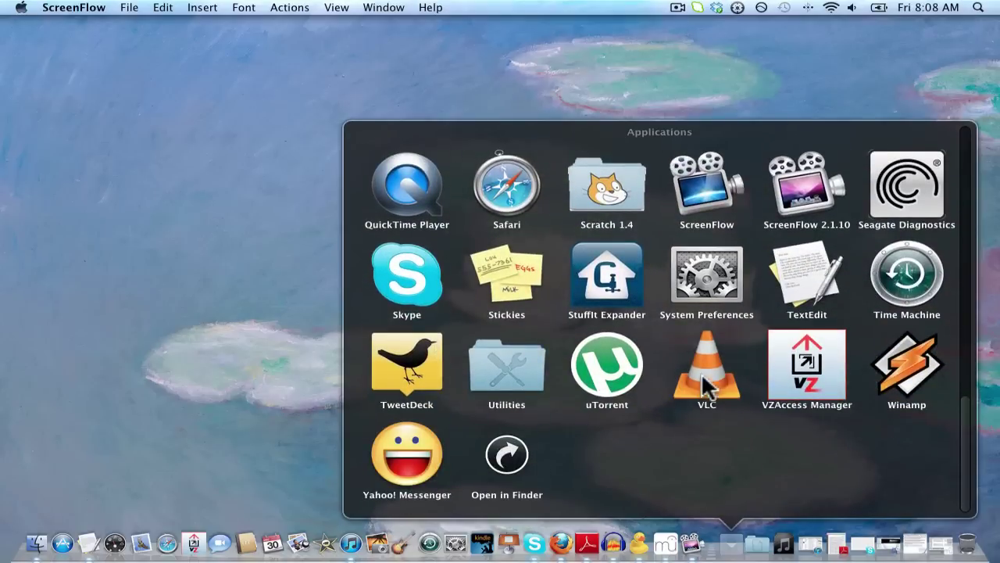
left_click(711, 371)
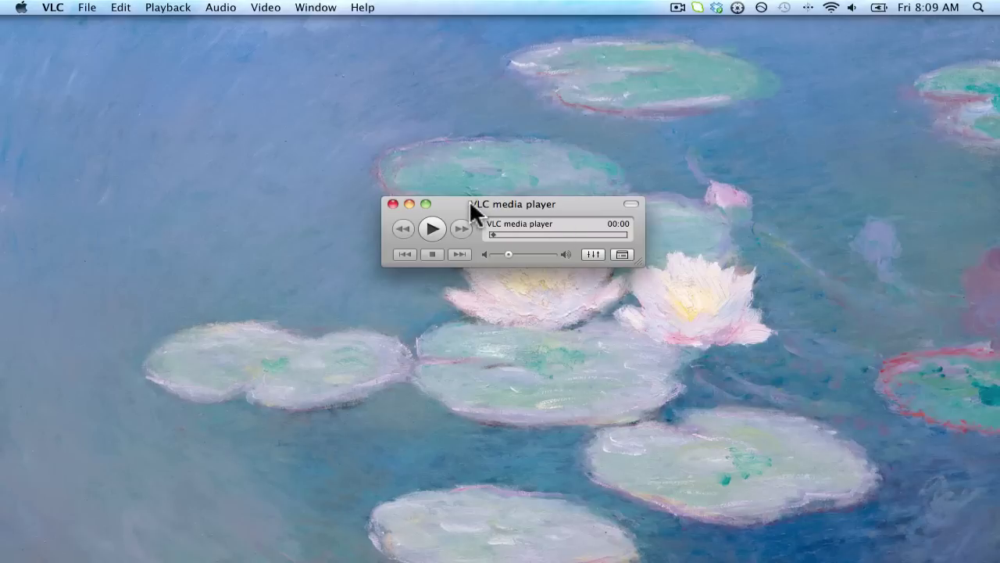
left_click_drag(456, 201, 296, 173)
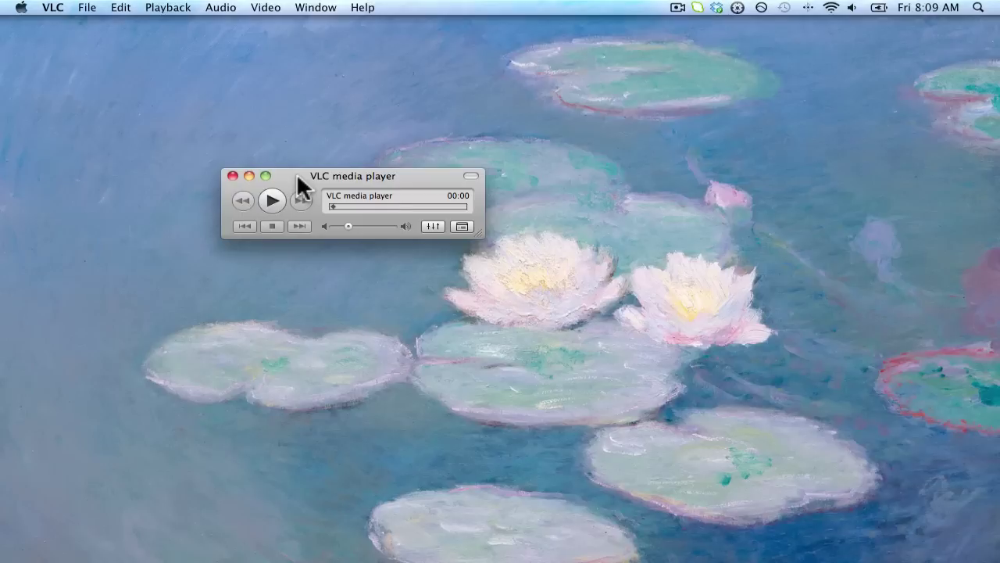
Show VLC's playlist window via Window > Playlist and reposition it.
left_click(227, 10)
mouse_move(324, 10)
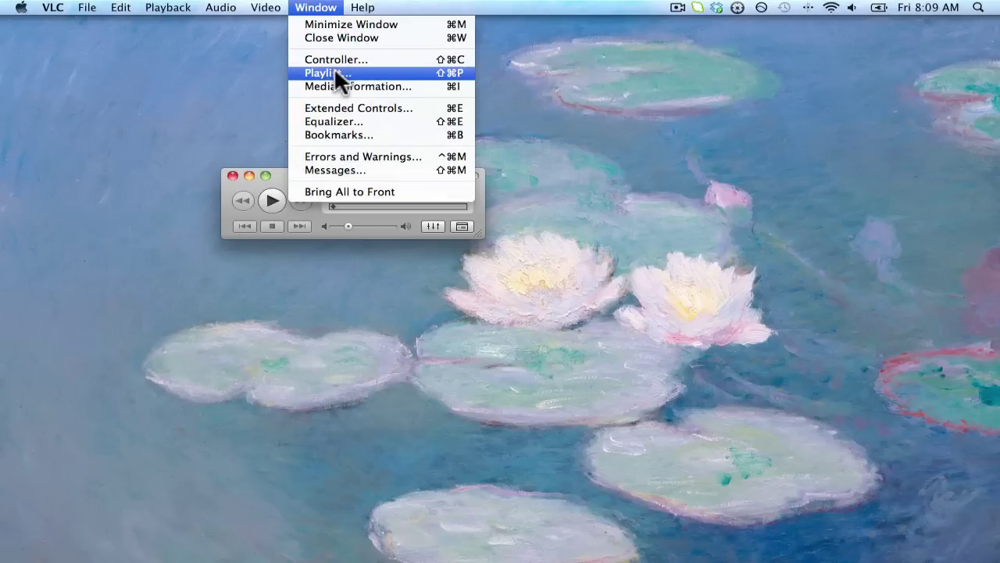
left_click(334, 73)
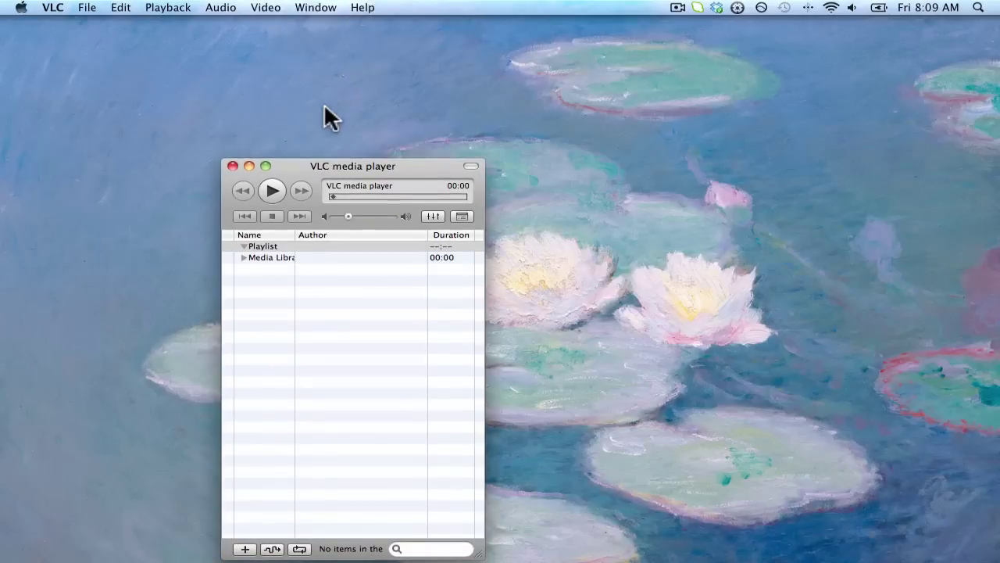
left_click_drag(290, 167, 278, 90)
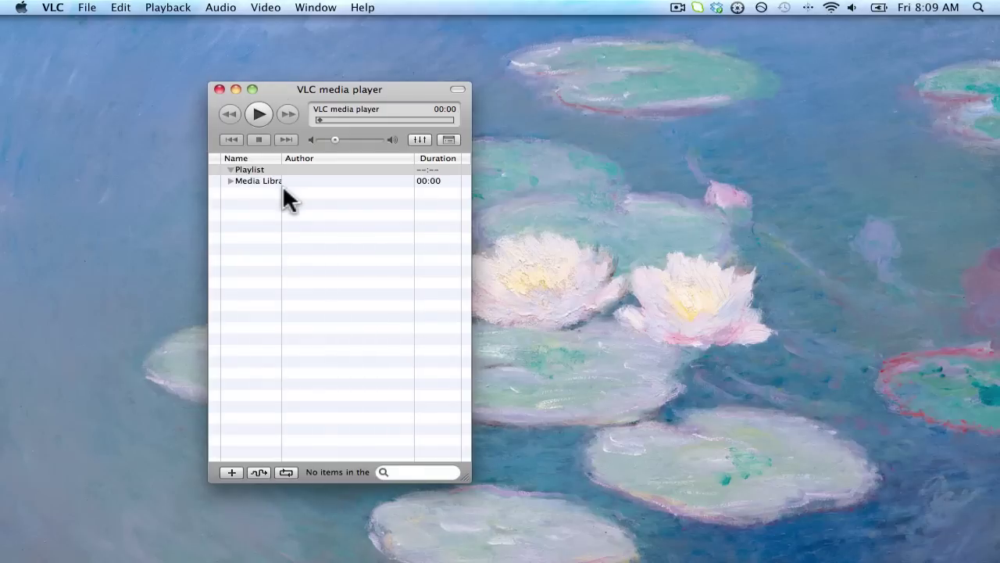
Open a Finder window and arrange it beside the VLC window.
left_click(35, 545)
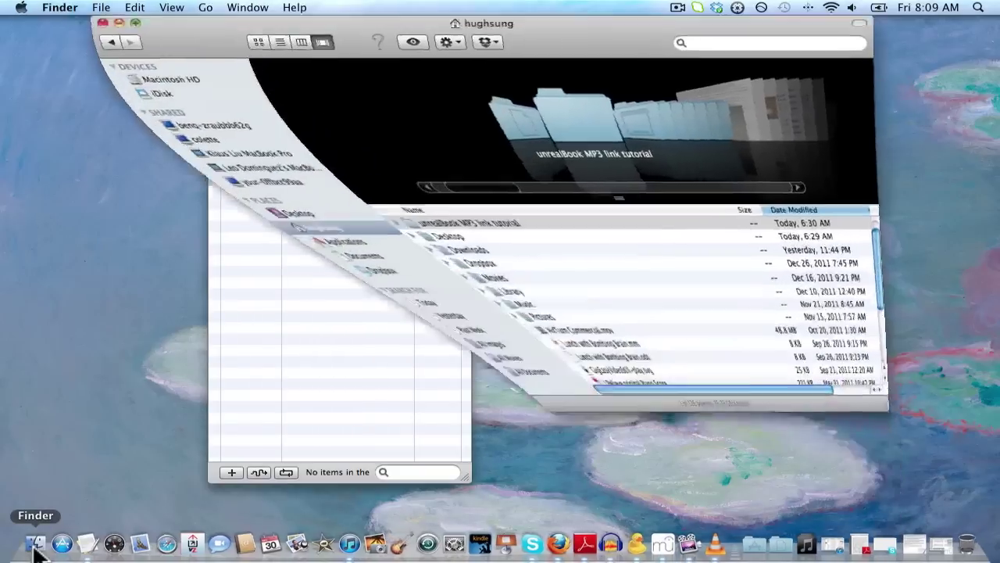
left_click_drag(530, 25, 684, 29)
left_click_drag(224, 109, 42, 134)
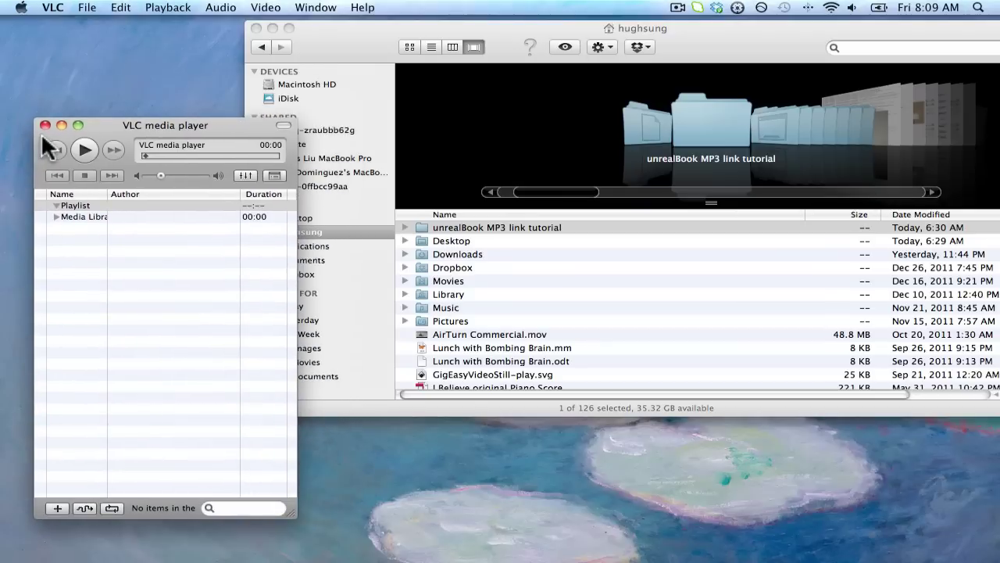
left_click(403, 304)
In Finder, expand Music, Amazon MP3, iTunes and iTunes Media folders.
left_click(403, 305)
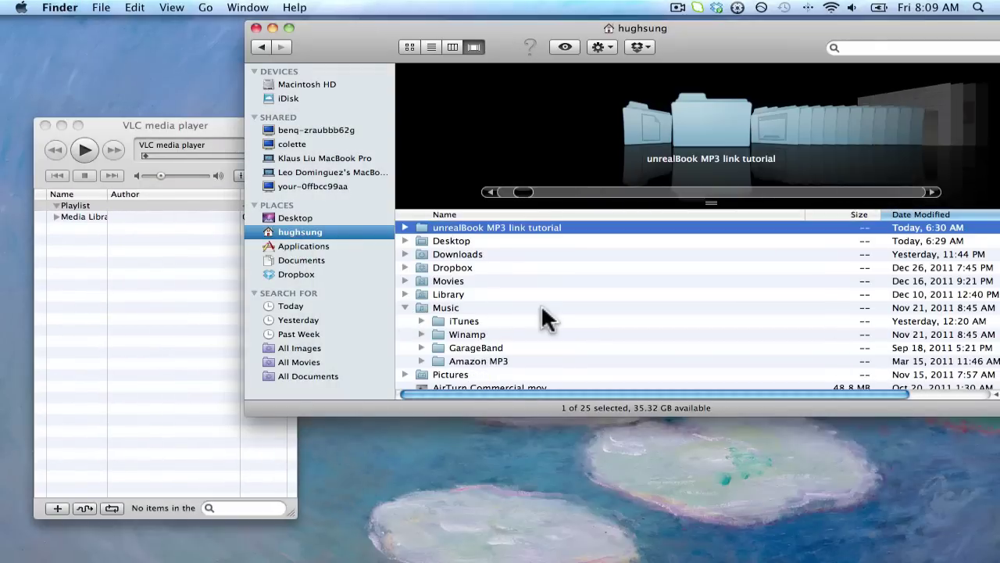
left_click(422, 358)
scroll(464, 356, "down", 3)
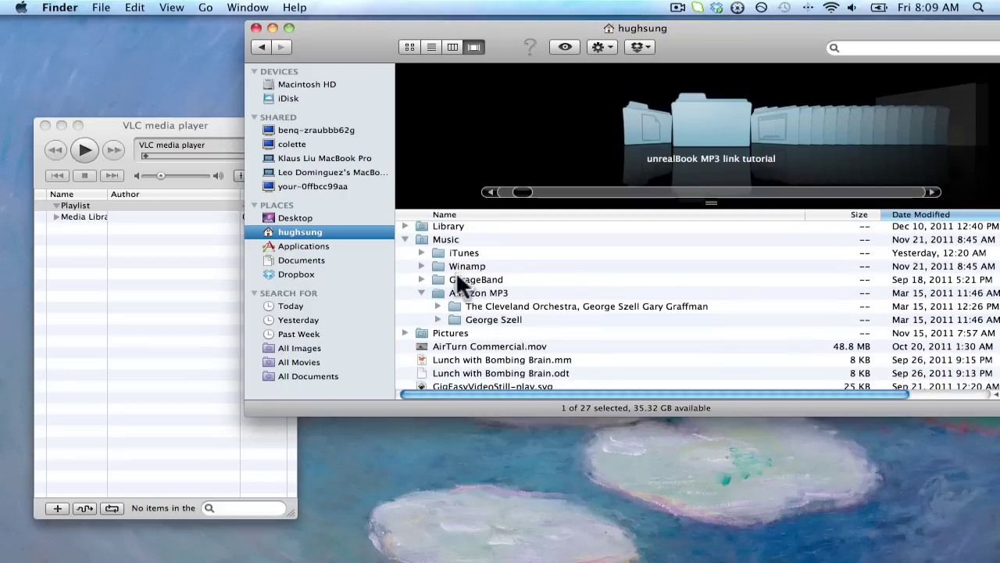
left_click(422, 252)
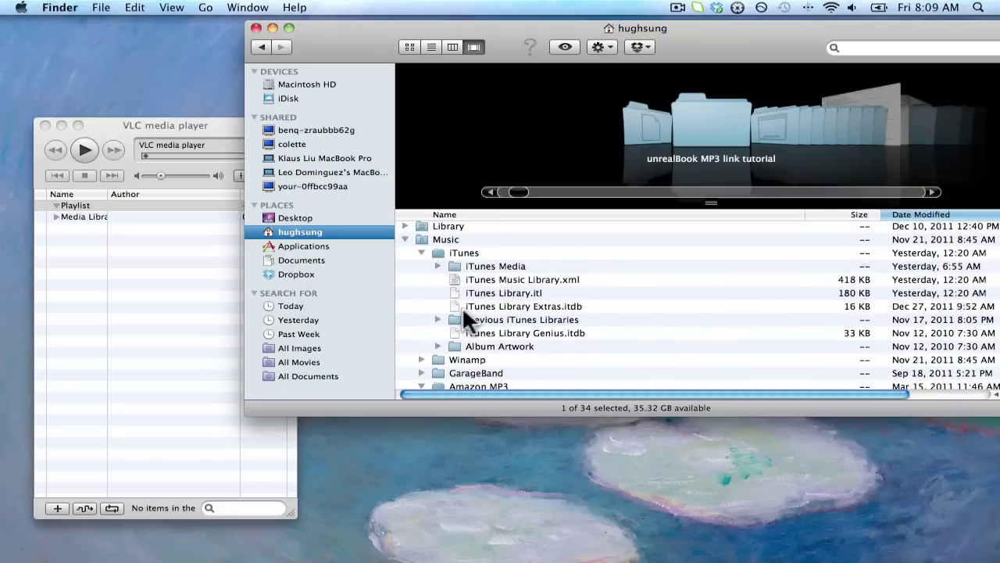
scroll(462, 306, "down", 5)
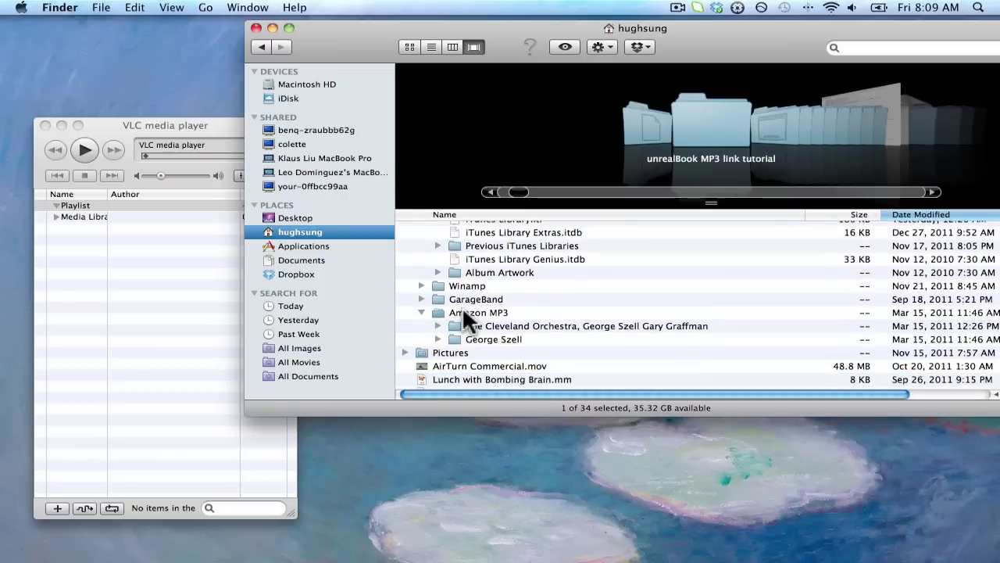
left_click(443, 313)
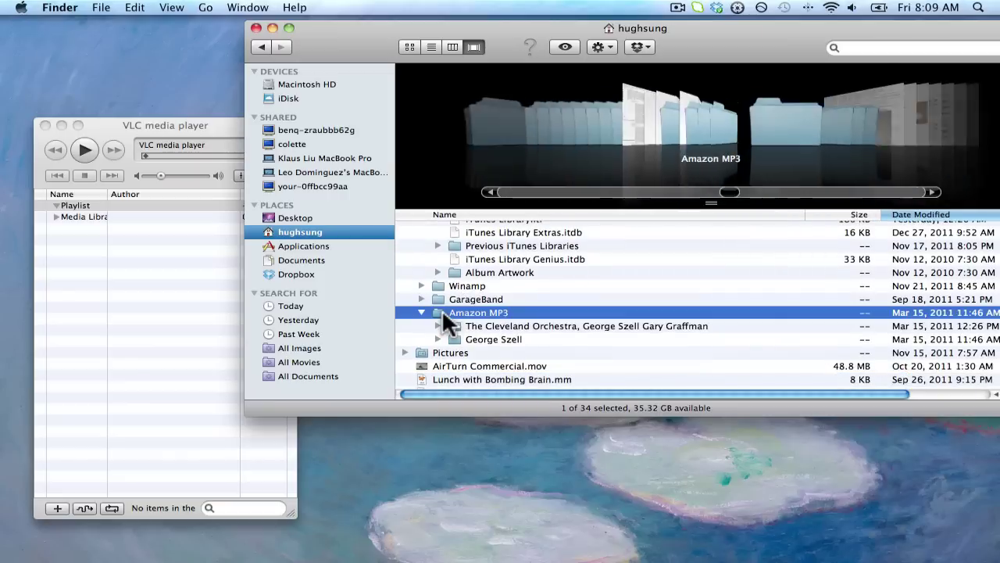
scroll(443, 314, "up", 5)
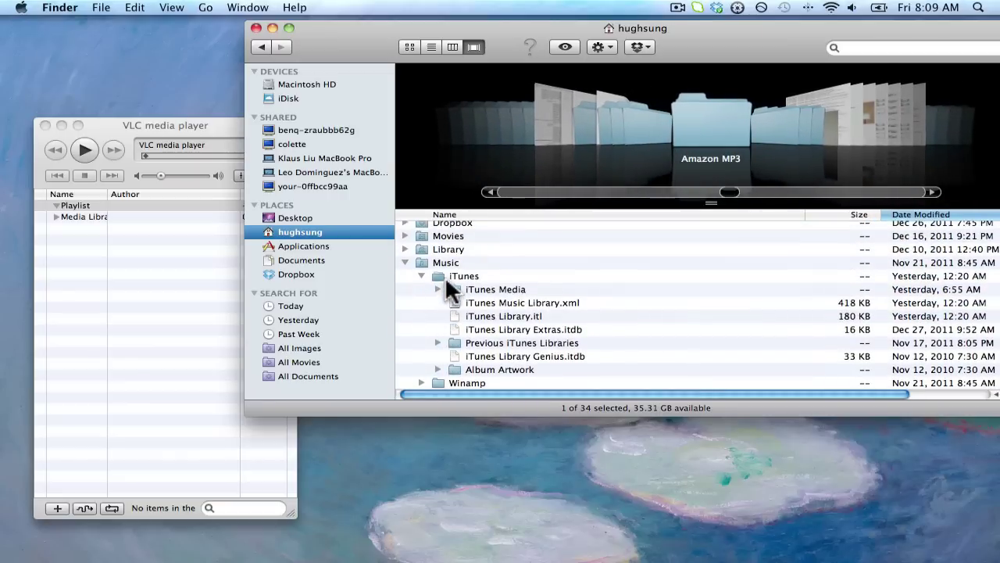
left_click(437, 289)
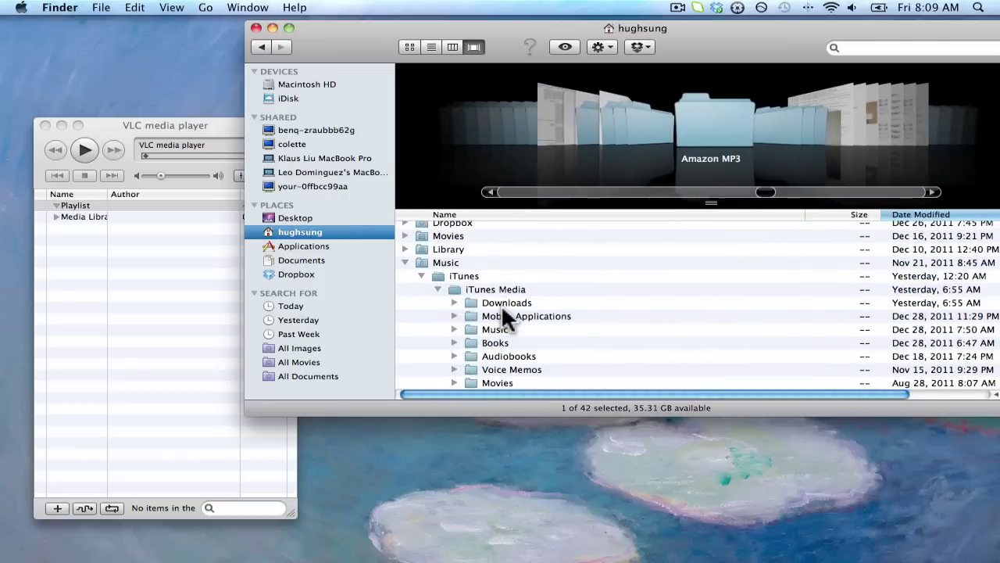
scroll(501, 304, "down", 5)
scroll(503, 309, "up", 2)
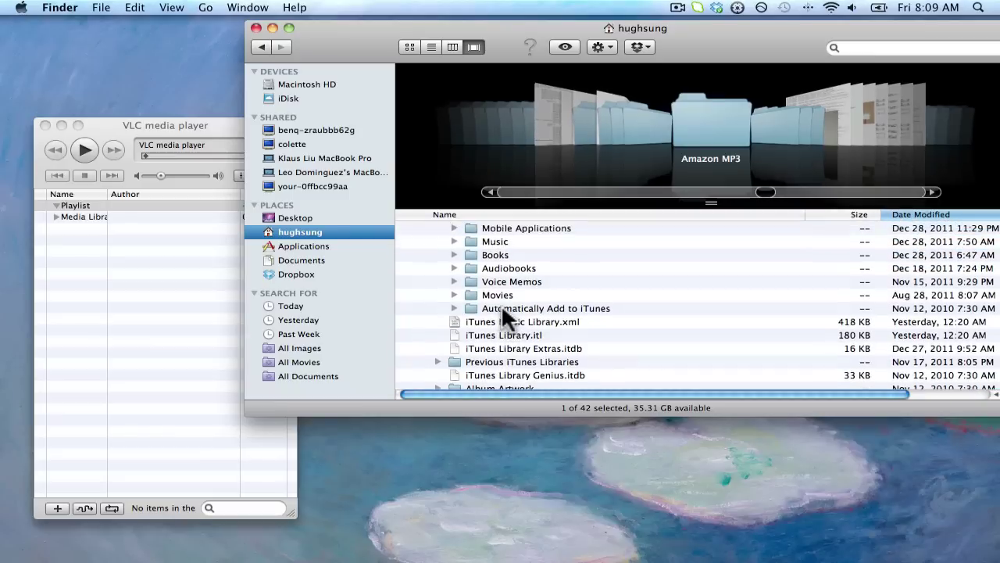
Expand Music > Norah Jones > Come Away With Me to list the album's tracks.
left_click(454, 241)
scroll(533, 256, "down", 10)
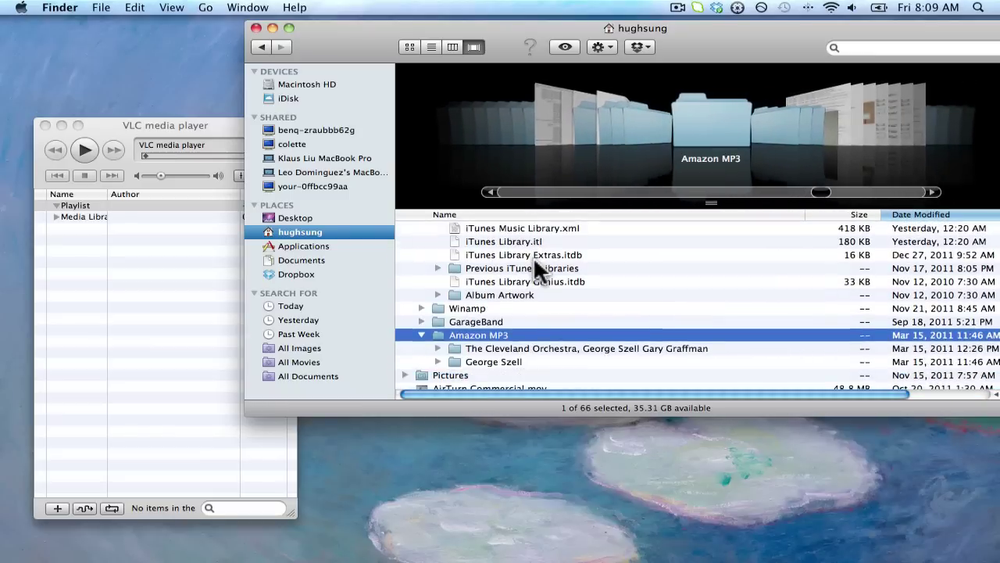
scroll(533, 258, "up", 4)
scroll(534, 261, "up", 8)
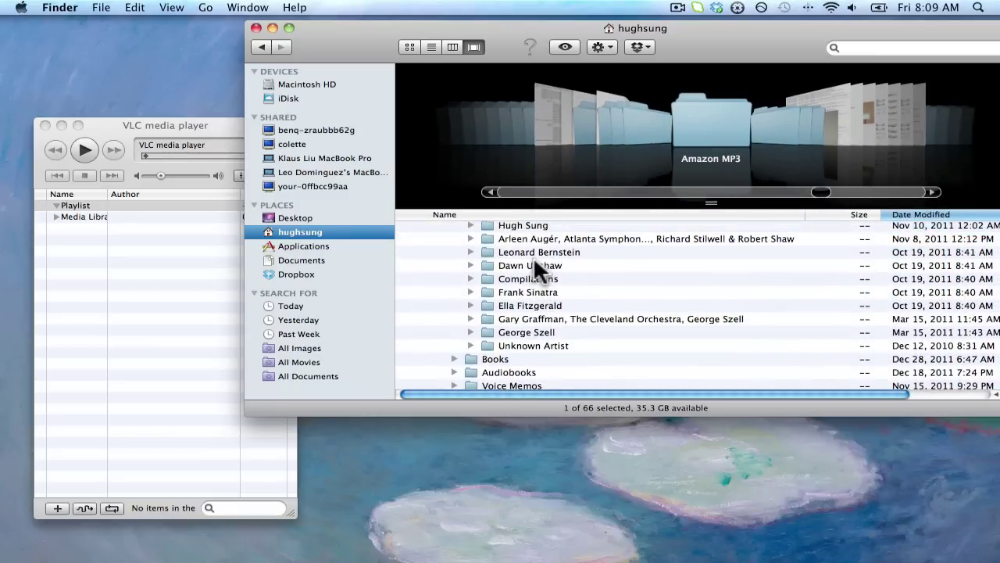
scroll(535, 261, "up", 5)
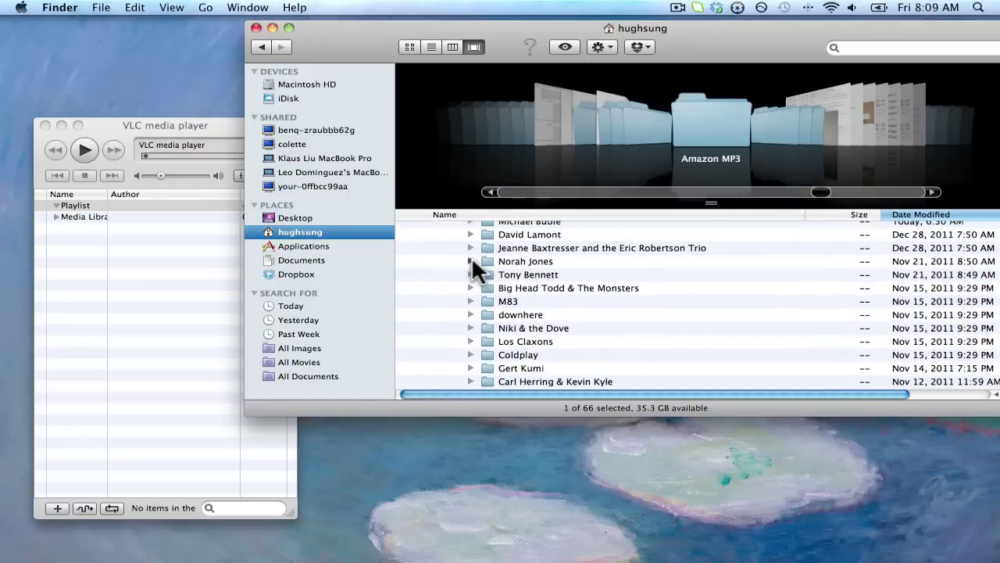
left_click(471, 259)
scroll(522, 273, "down", 8)
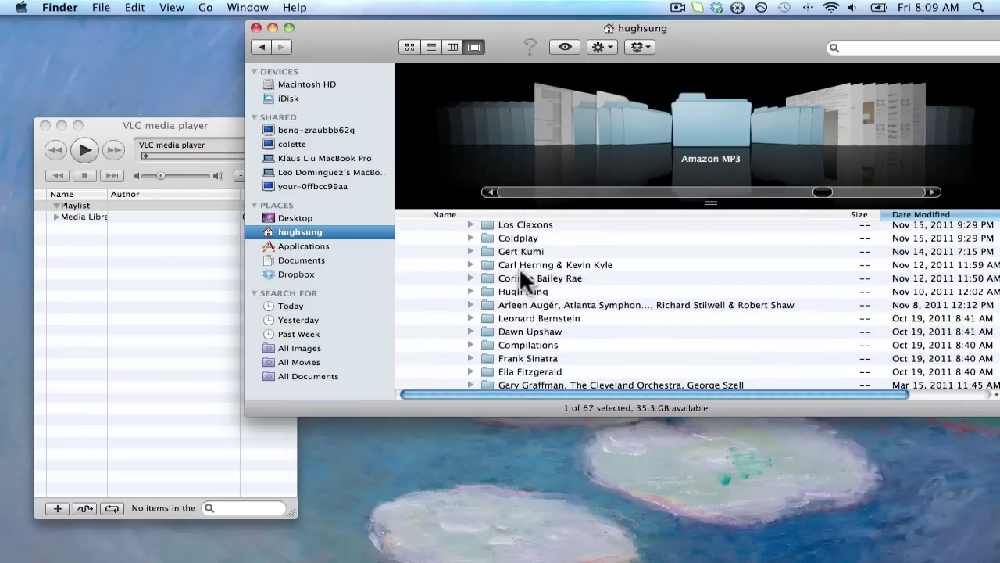
scroll(519, 267, "up", 6)
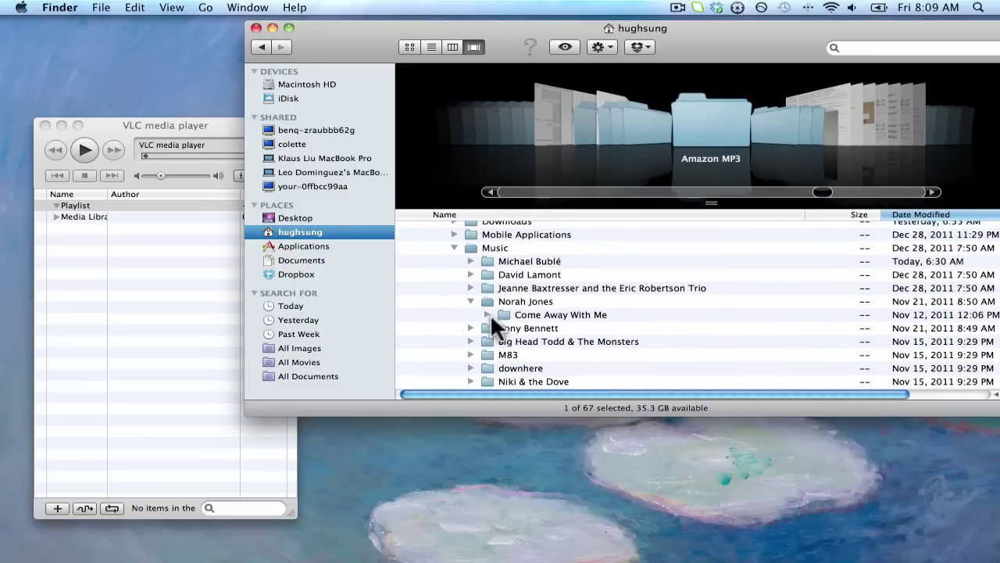
left_click(487, 314)
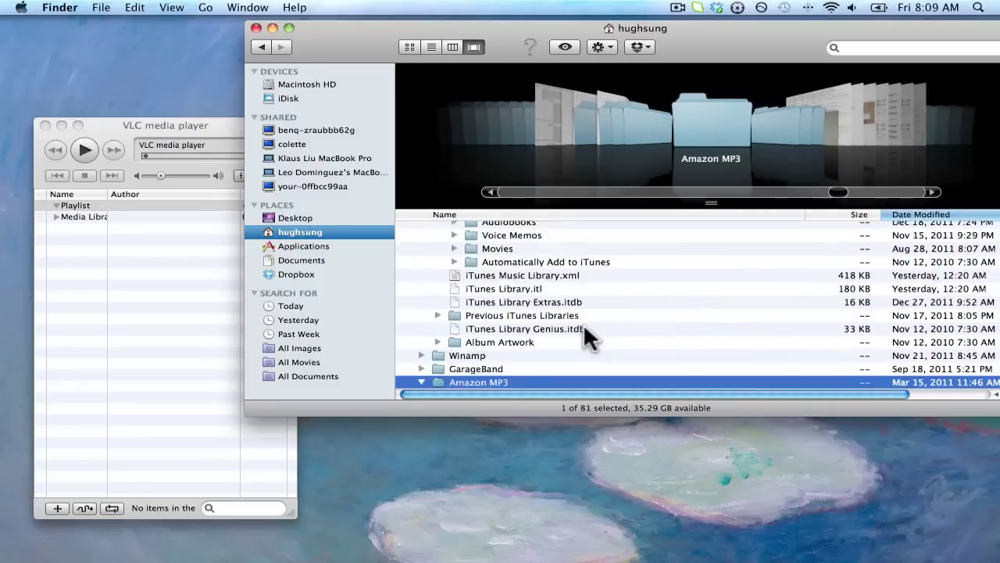
scroll(590, 301, "up", 15)
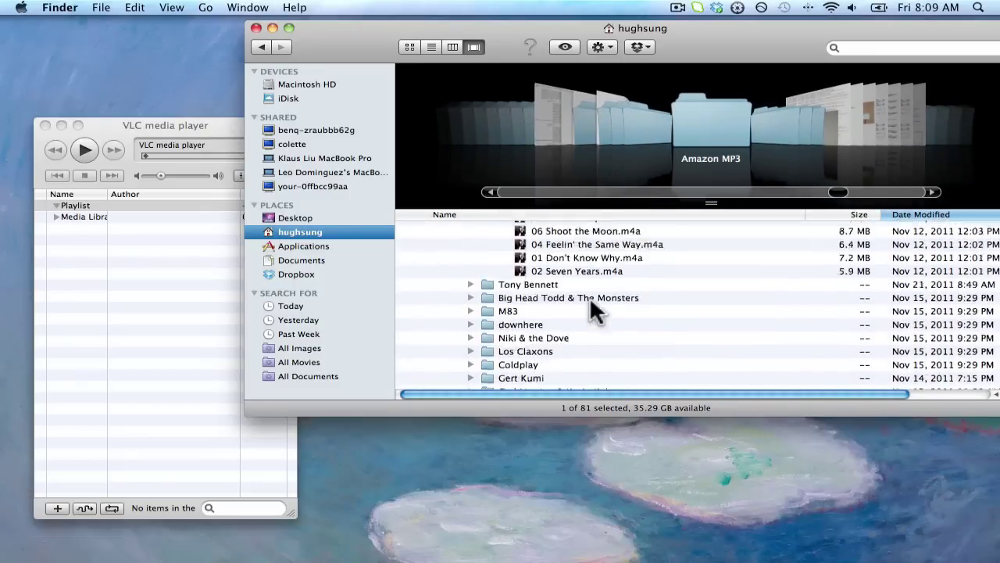
scroll(590, 301, "up", 6)
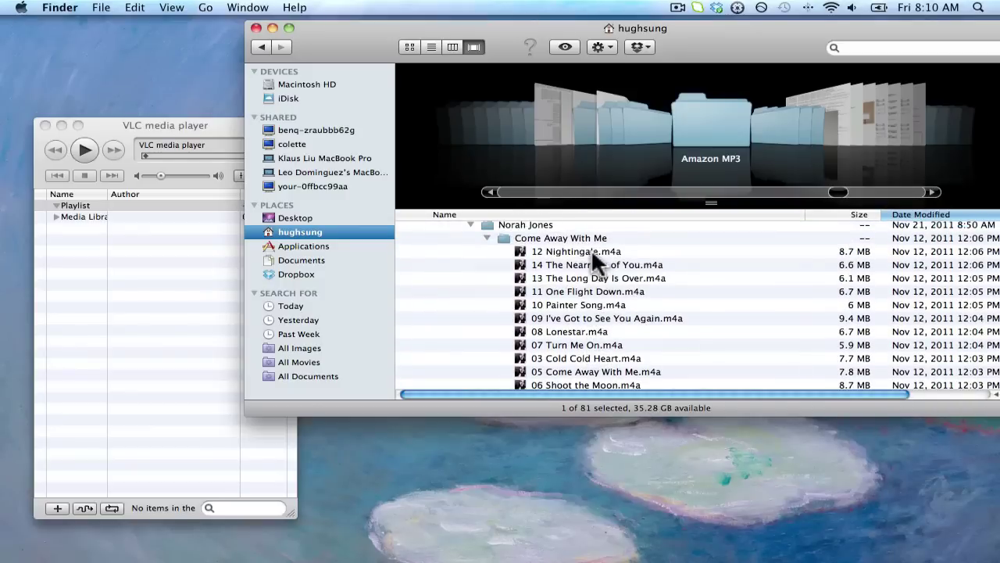
Drag The Nearness of You, Painter Song, Lonestar and Come Away With Me into VLC's playlist.
left_click(591, 250)
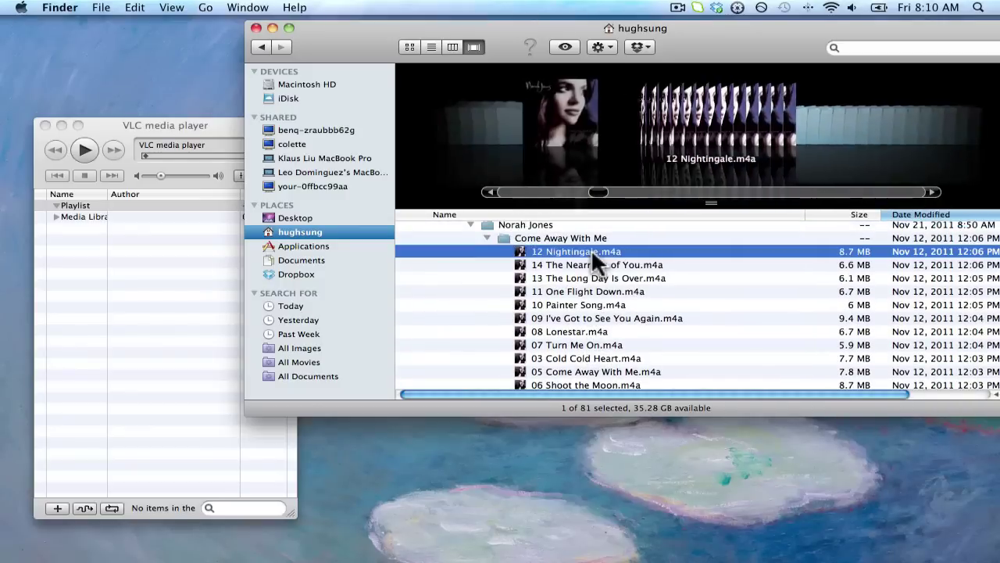
left_click(590, 365, "shift")
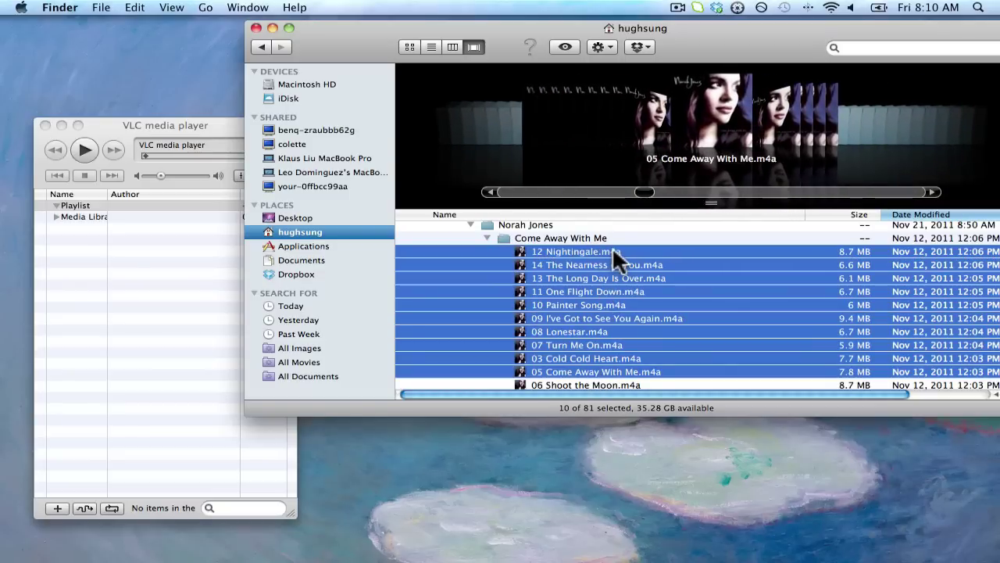
left_click(638, 248)
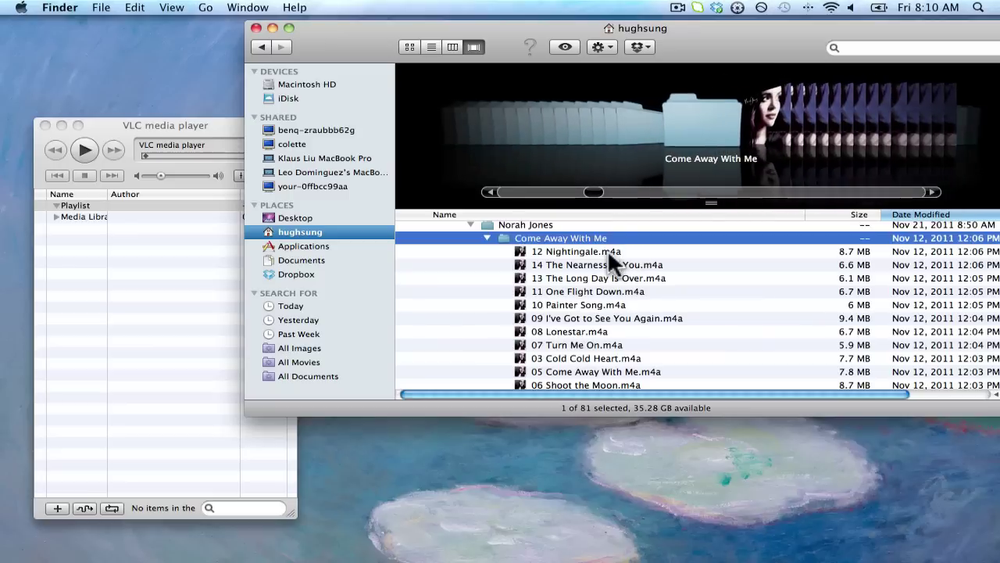
left_click(608, 370, "shift")
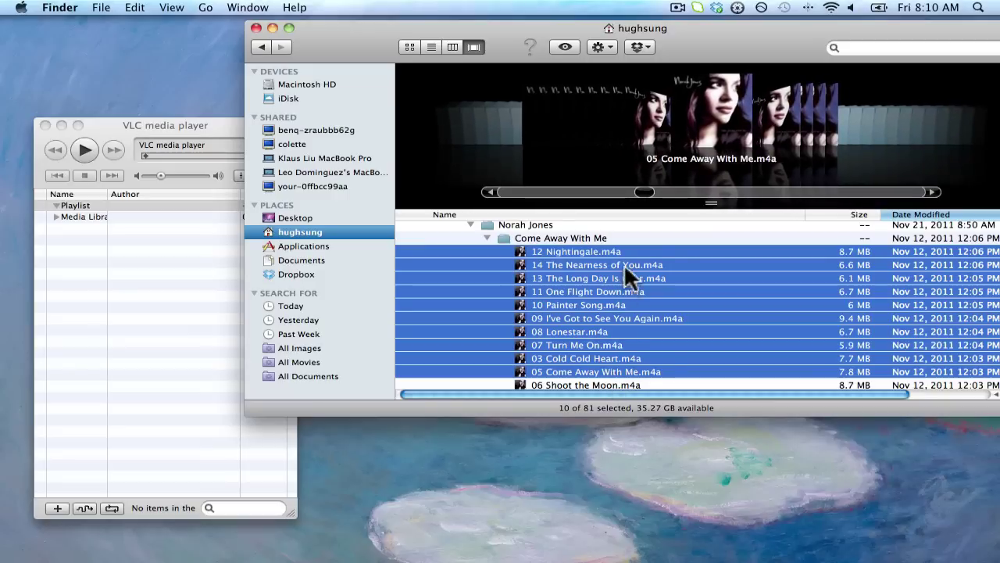
left_click(613, 238)
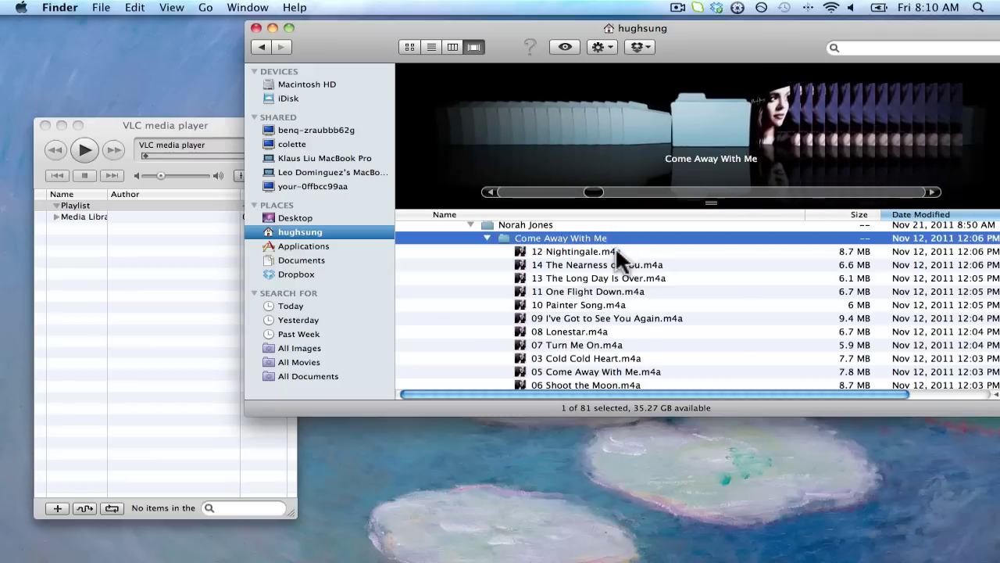
left_click(625, 264)
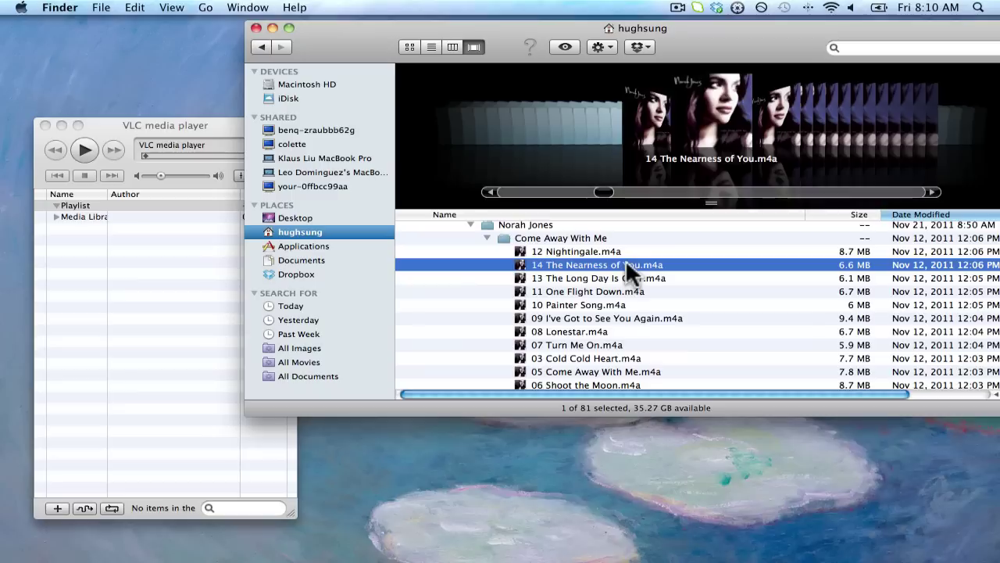
left_click(598, 302, "super")
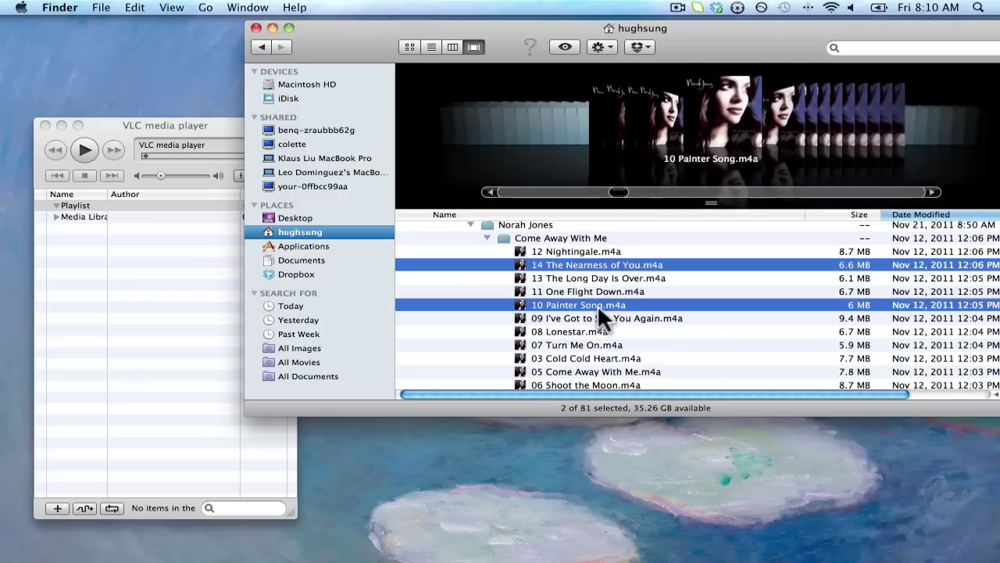
left_click(597, 330, "super")
left_click(621, 372, "super")
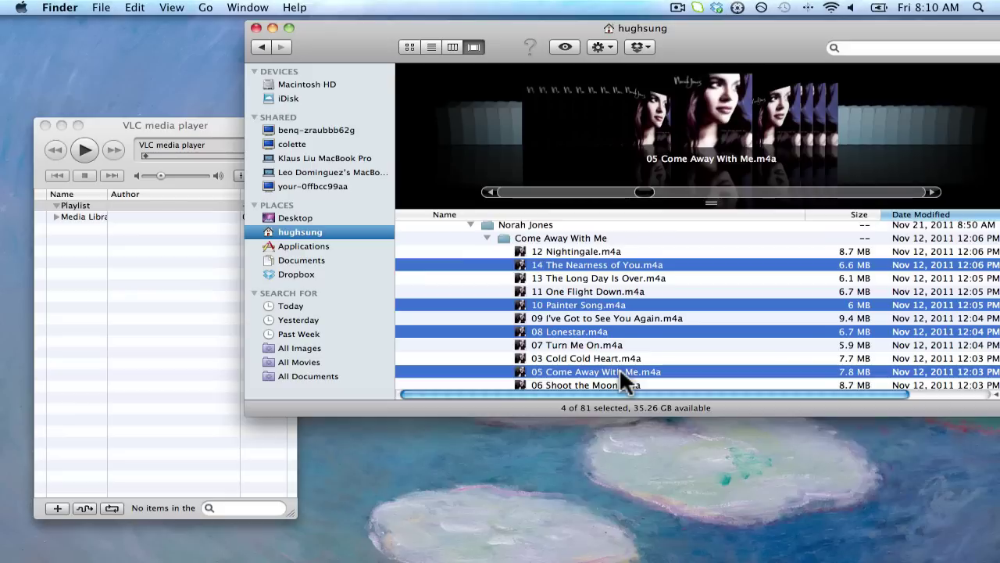
left_click_drag(621, 374, 141, 272)
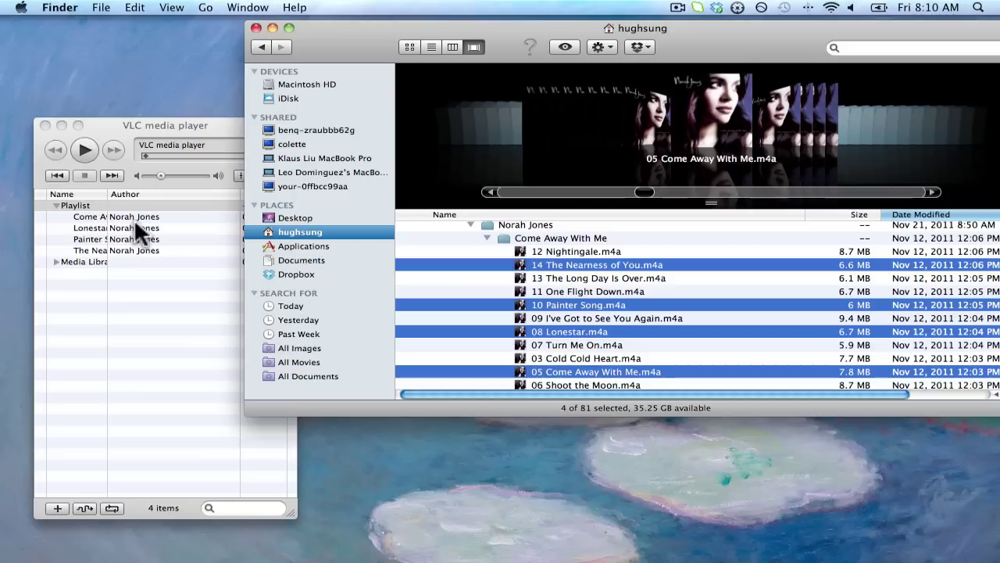
Save VLC's playlist as 'Nora Jones Playlist' in Documents in Extended M3U format.
left_click(103, 123)
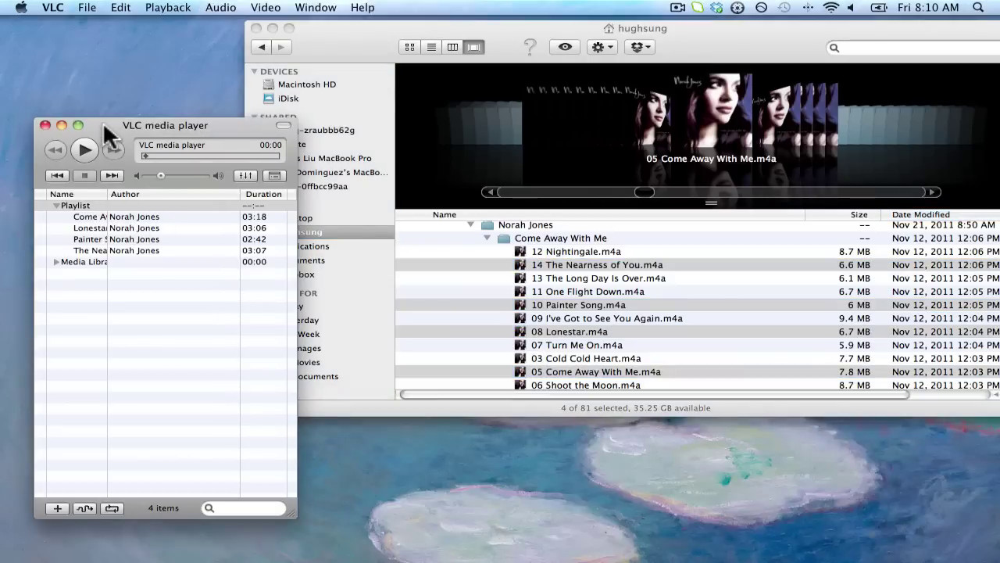
left_click(87, 8)
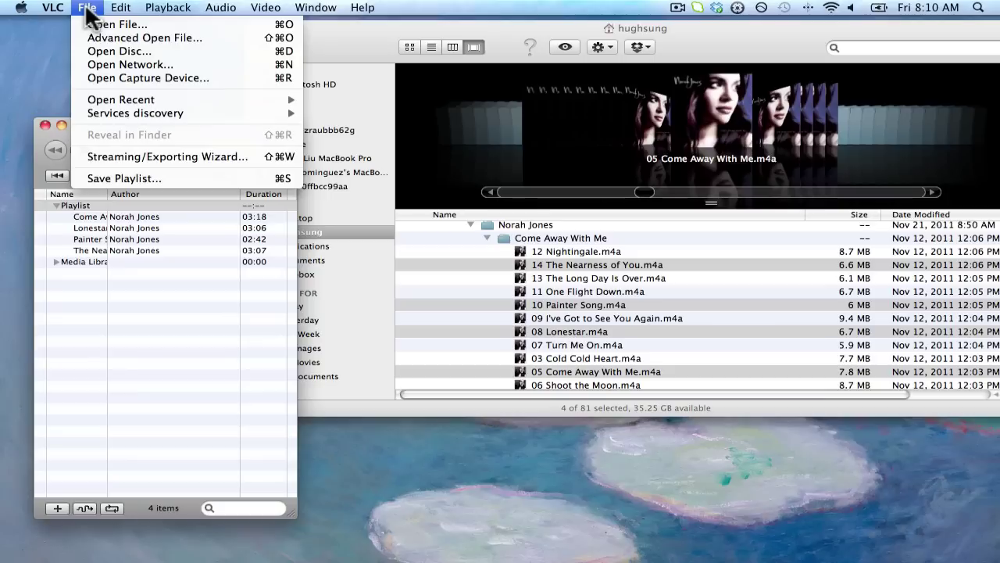
left_click(124, 175)
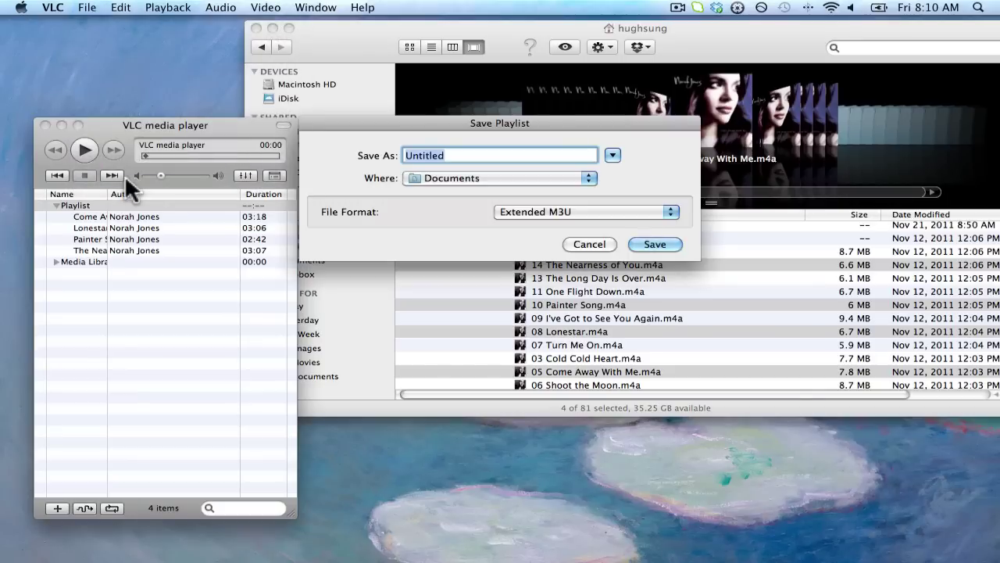
type("Nora Jones Playlist")
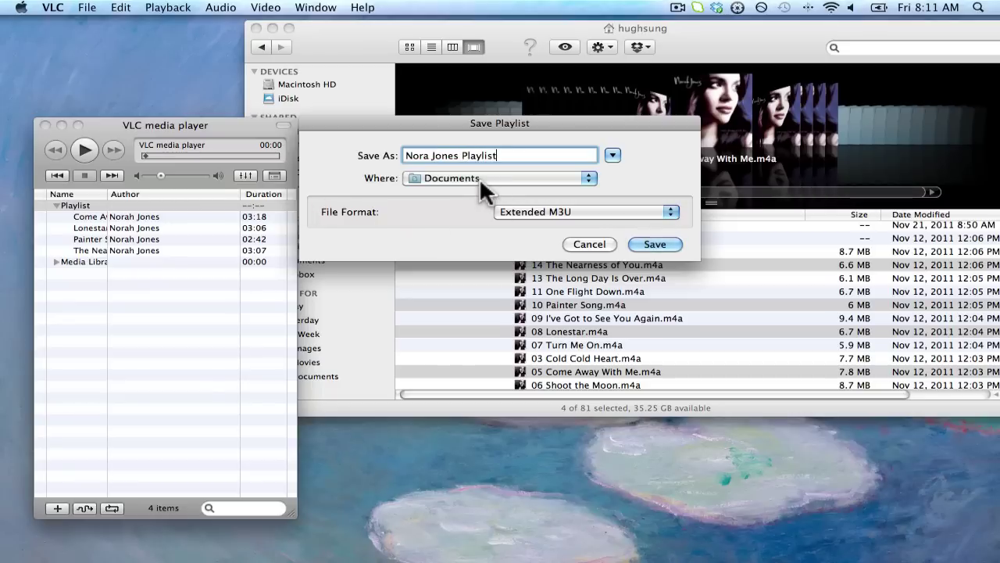
left_click(658, 243)
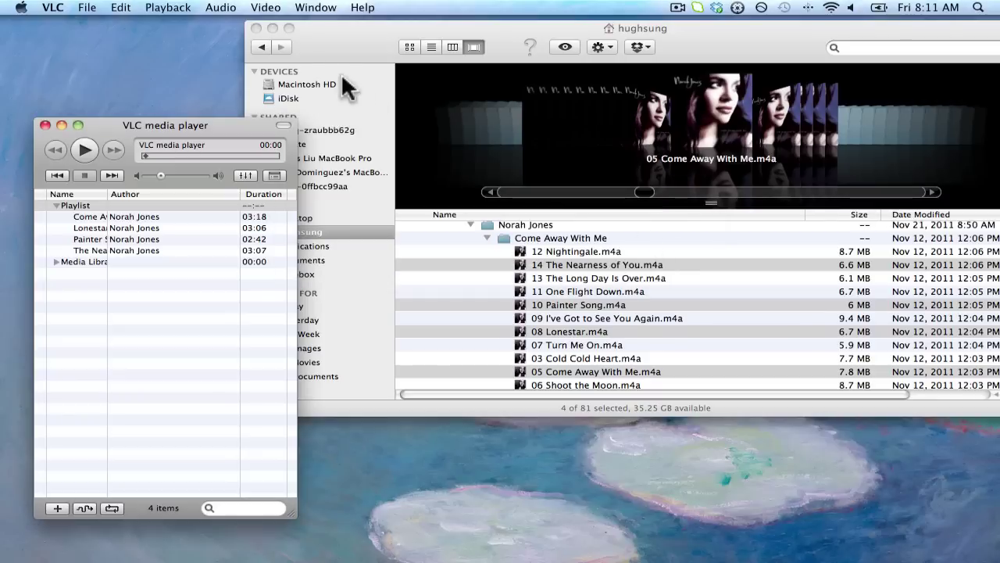
Close the Finder window and open VLC Preferences on the Hotkeys page.
left_click(256, 28)
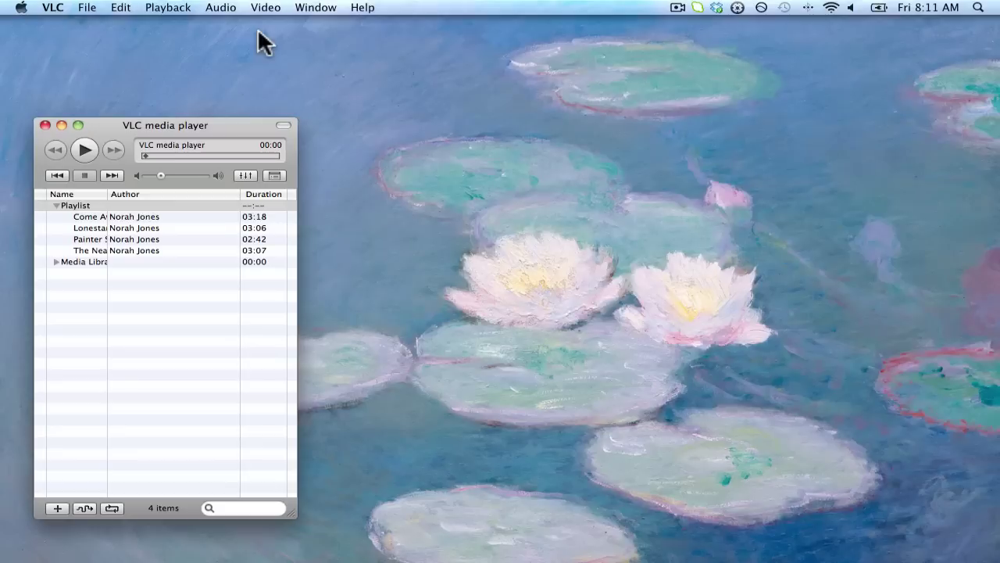
left_click_drag(235, 124, 306, 67)
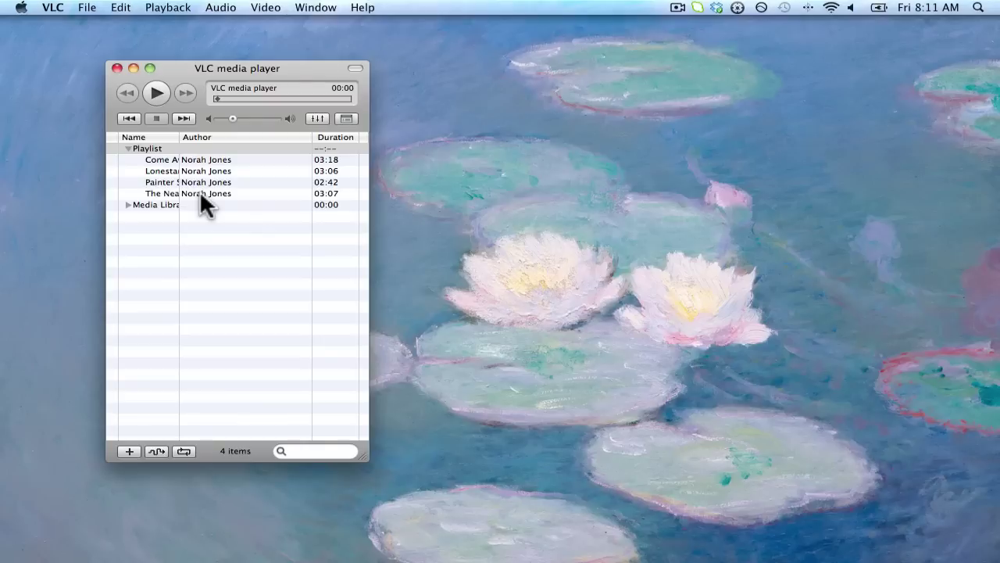
left_click(55, 10)
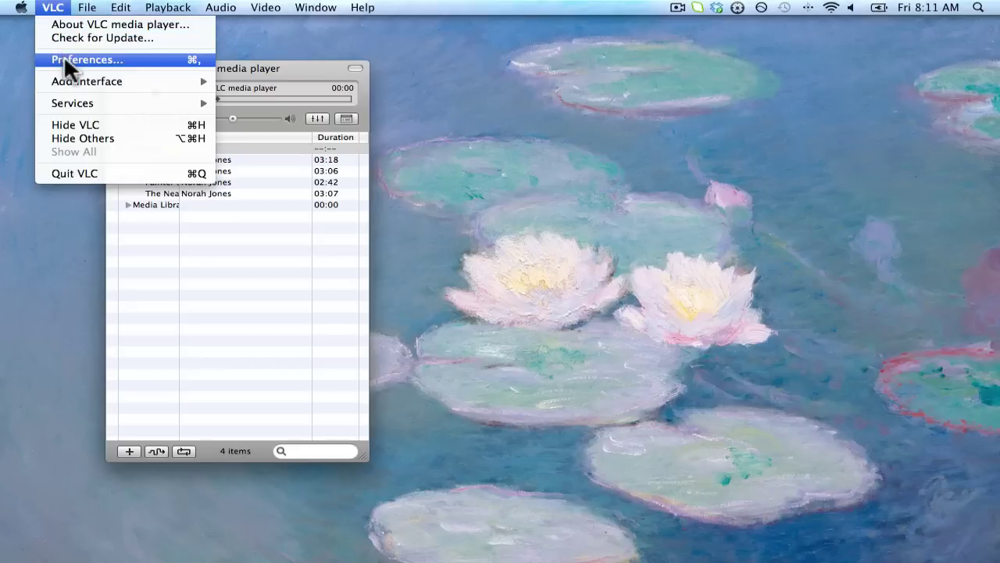
left_click(90, 61)
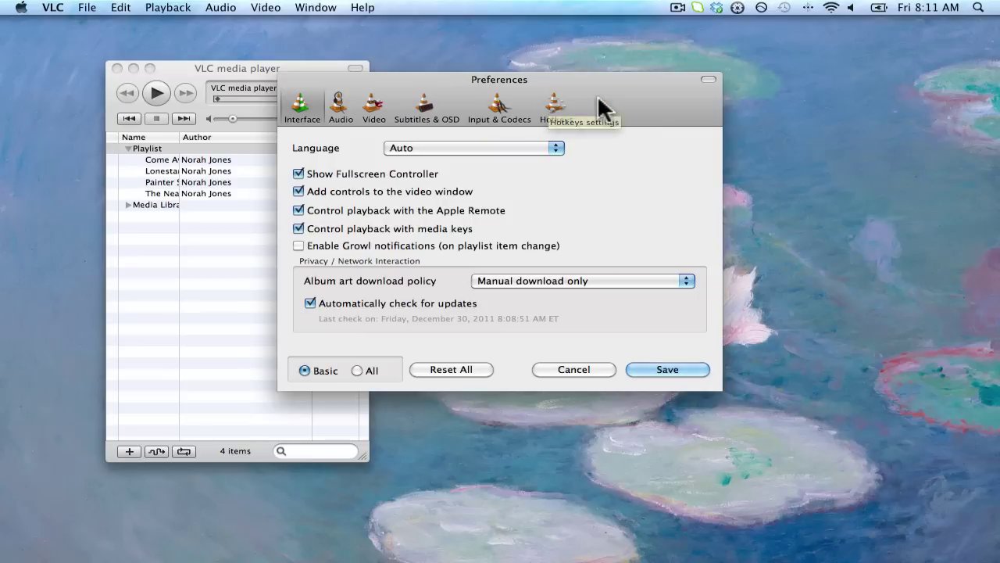
left_click(556, 116)
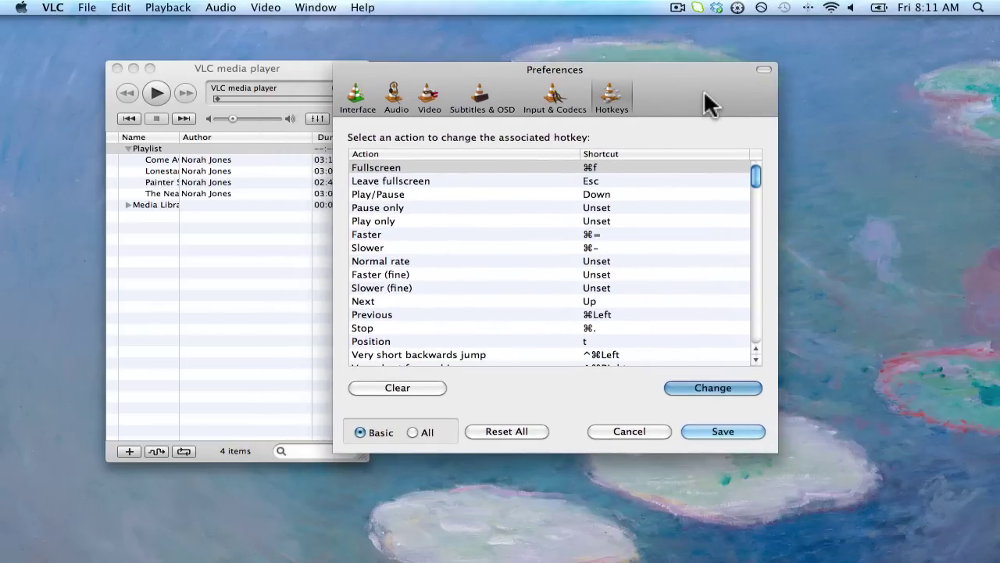
Reassign the Play/Pause hotkey to Down by pressing the pedal, then confirm it.
left_click(381, 195)
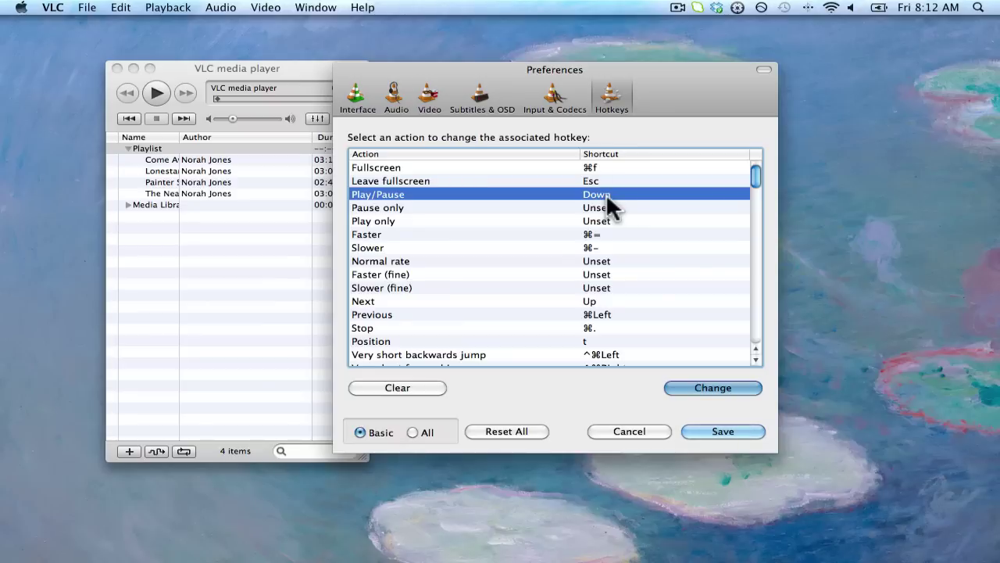
left_click(710, 387)
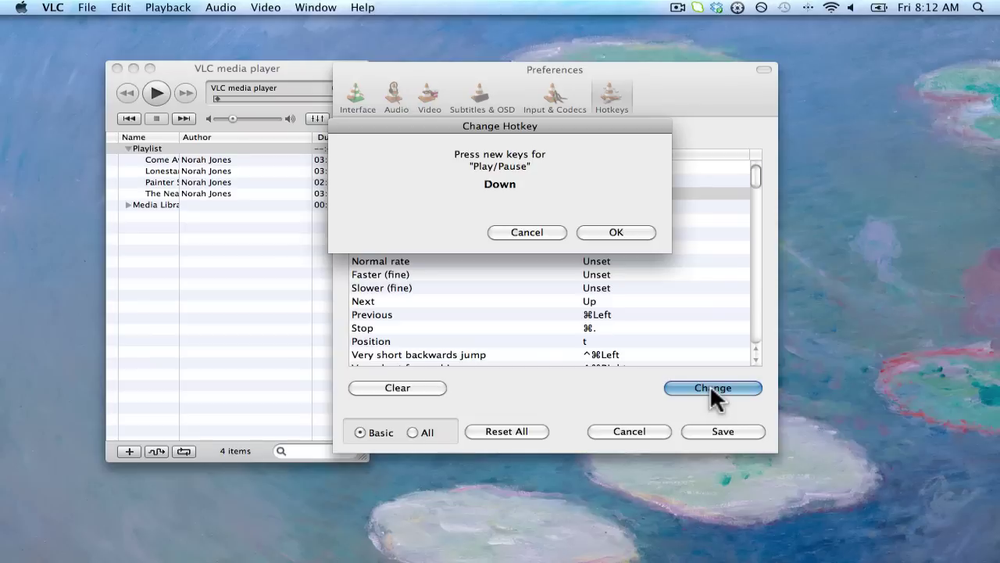
key("Up")
key("Down")
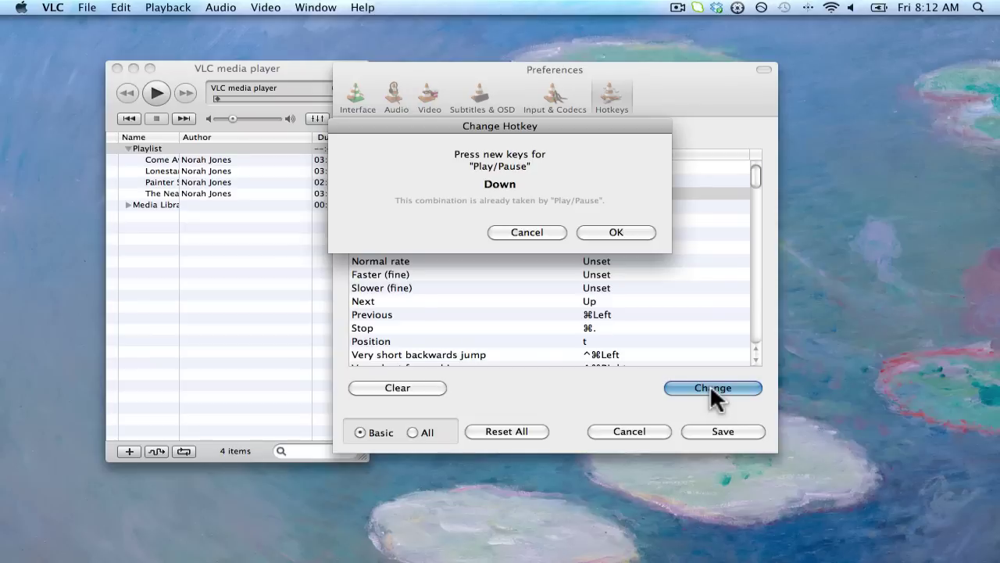
key("Up")
key("Down")
key("Up")
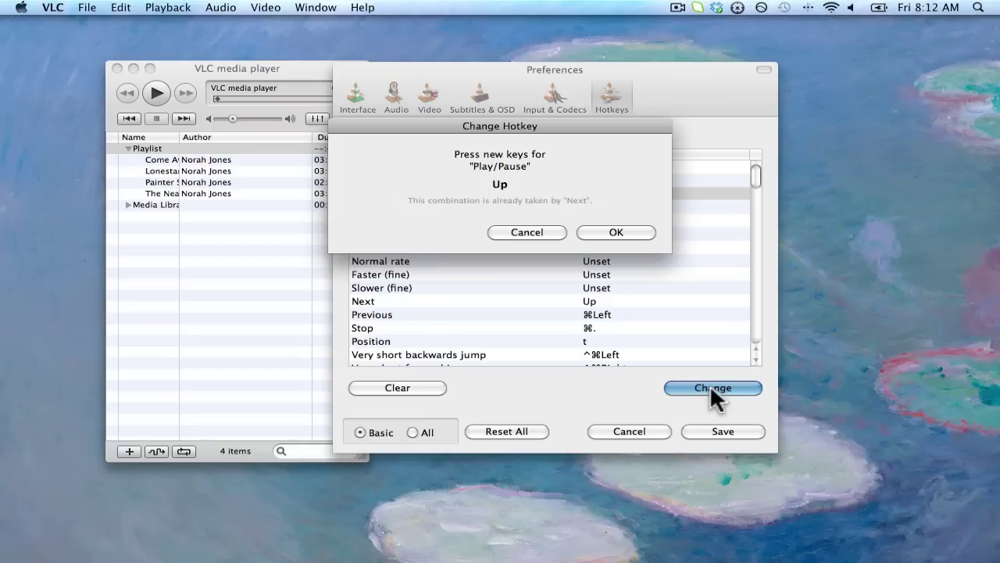
key("Down")
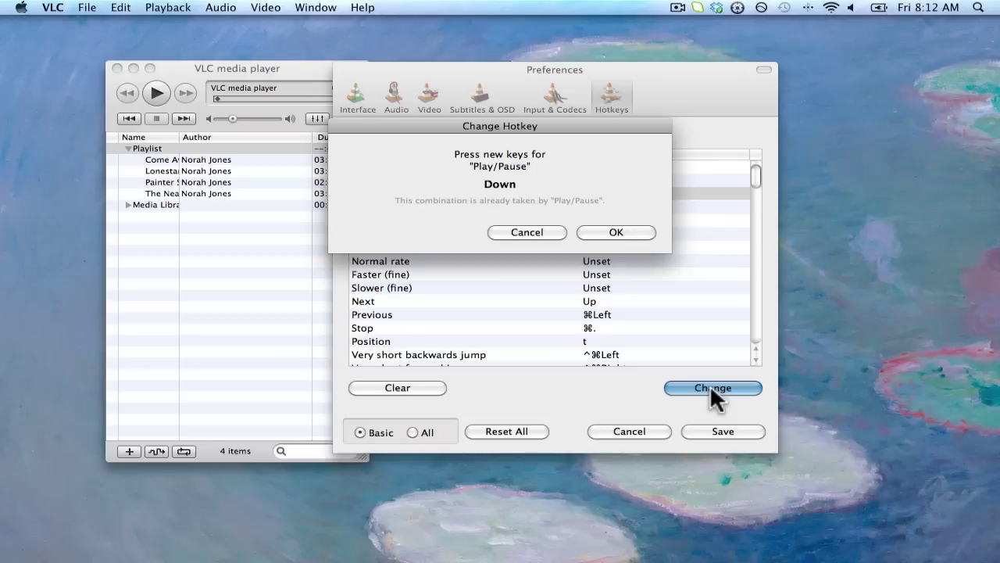
left_click(616, 232)
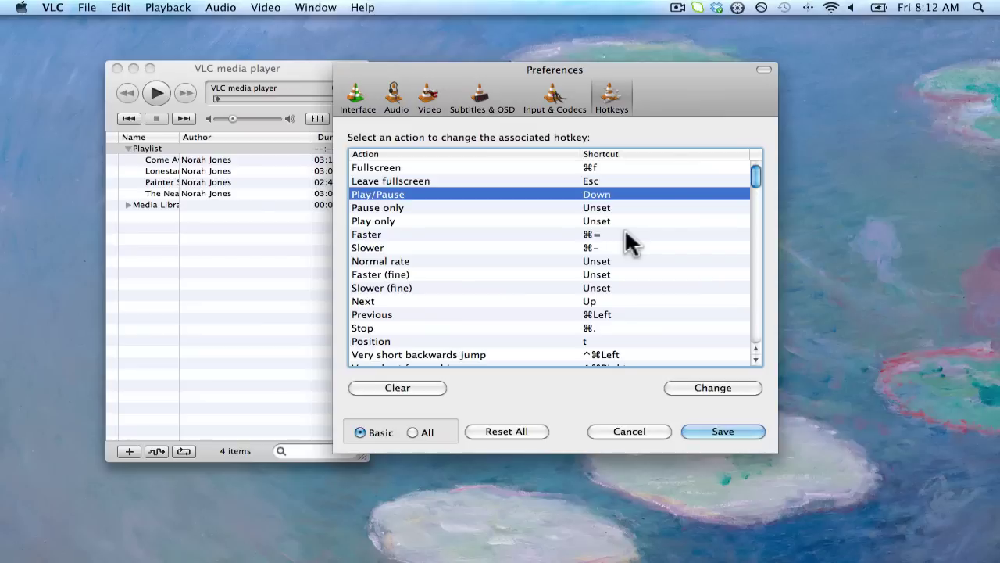
Reassign the Next hotkey to Up by pressing the pedal, then confirm it.
left_click(371, 304)
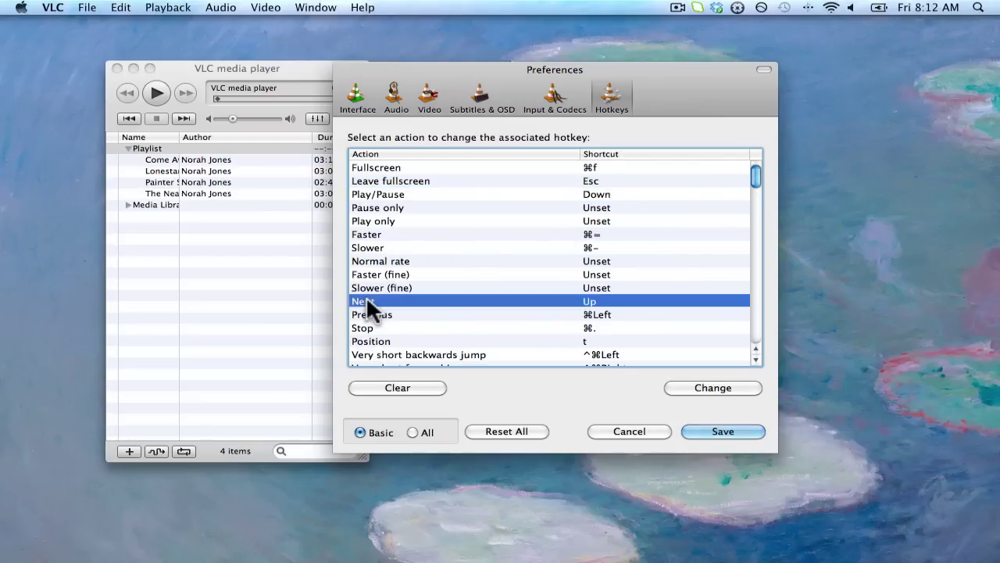
left_click(710, 385)
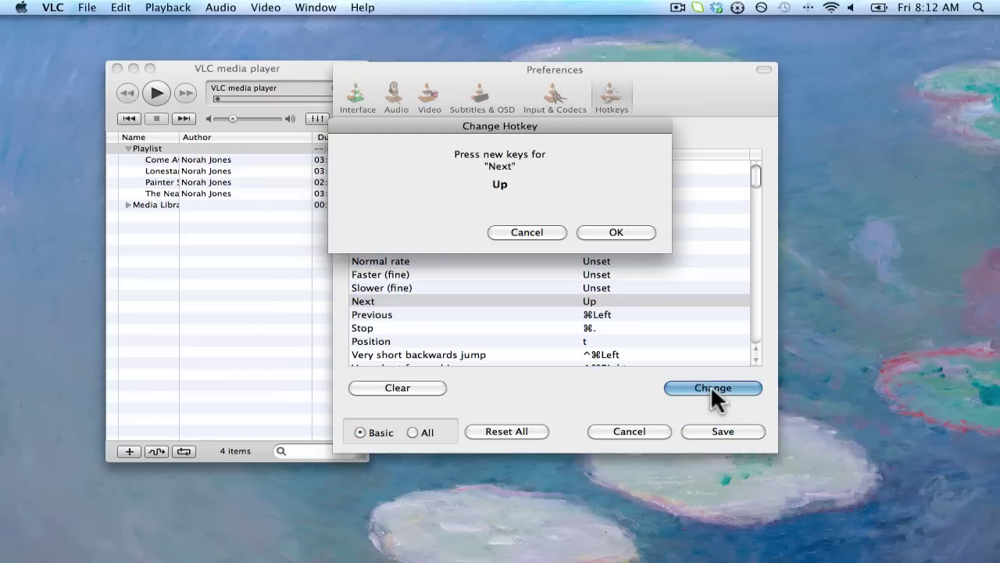
key("Down")
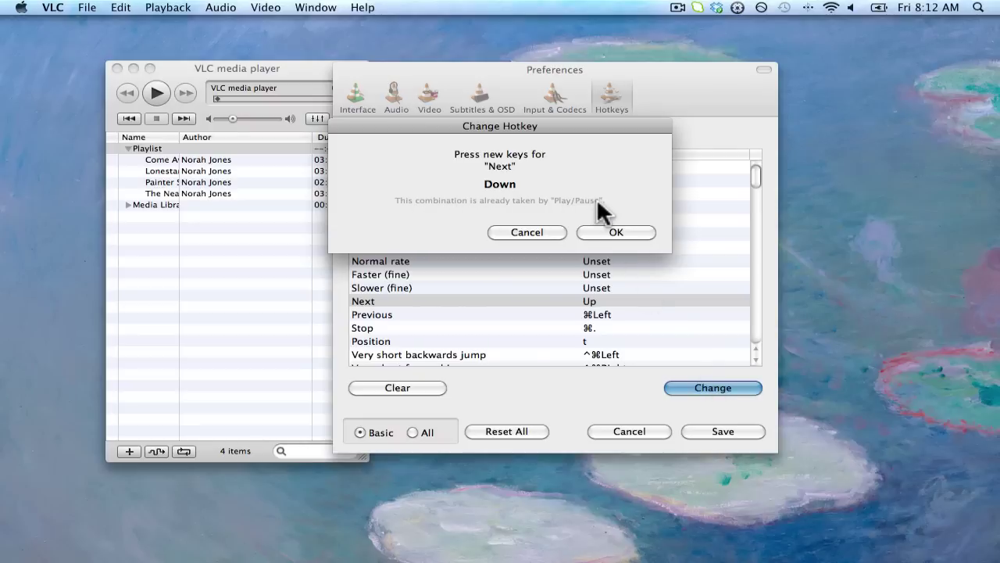
key("Up")
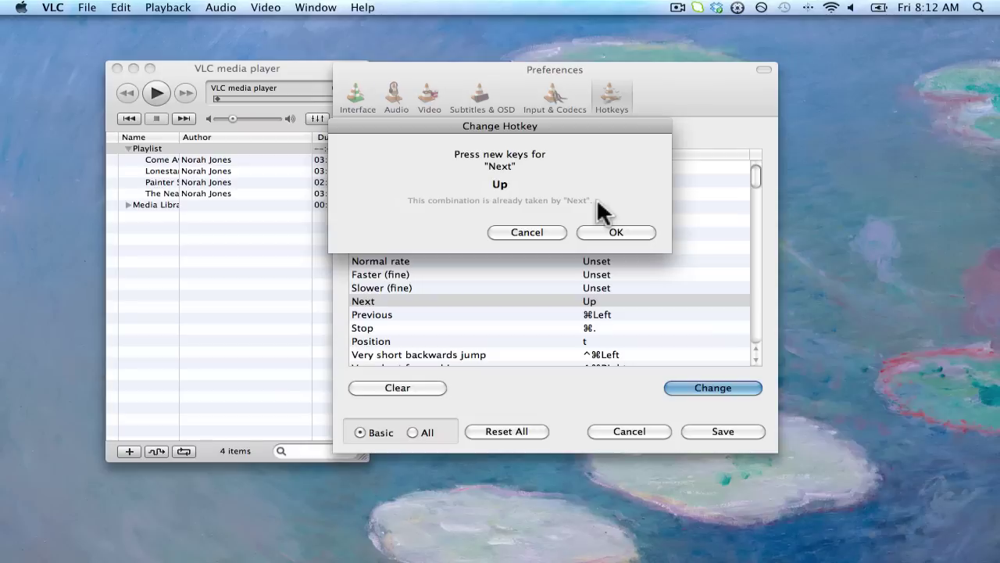
left_click(623, 232)
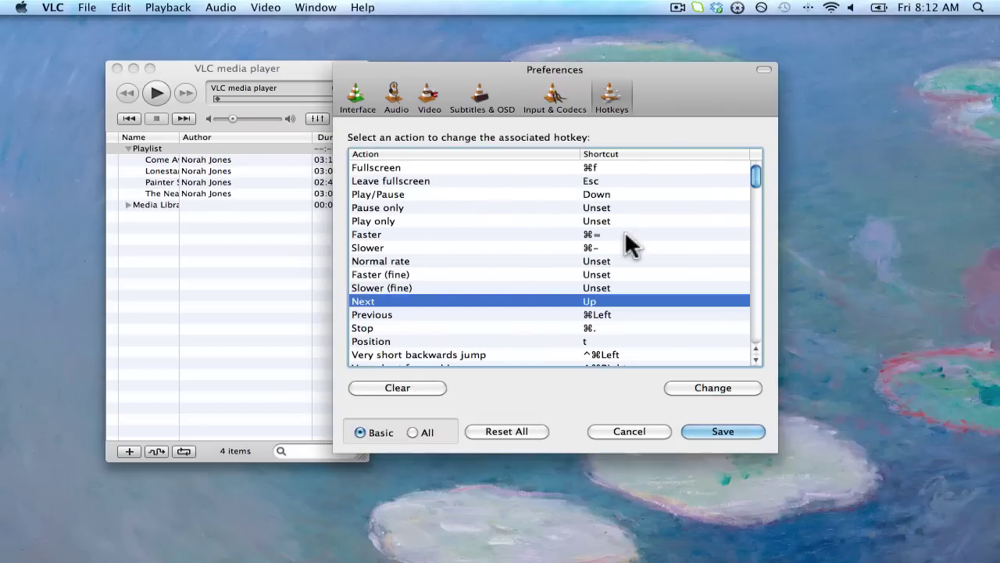
Save the hotkeys, adjust the volume, then play and pause the playlist from Come Away With Me.
left_click(723, 432)
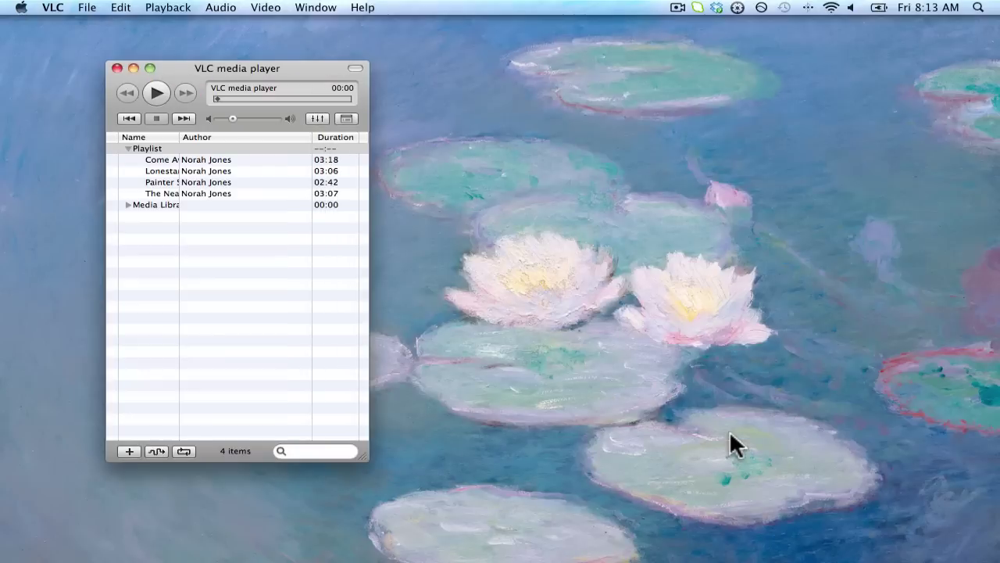
key("XF86AudioRaiseVolume")
key("XF86AudioRaiseVolume")
key("XF86AudioRaiseVolume")
key("XF86AudioRaiseVolume")
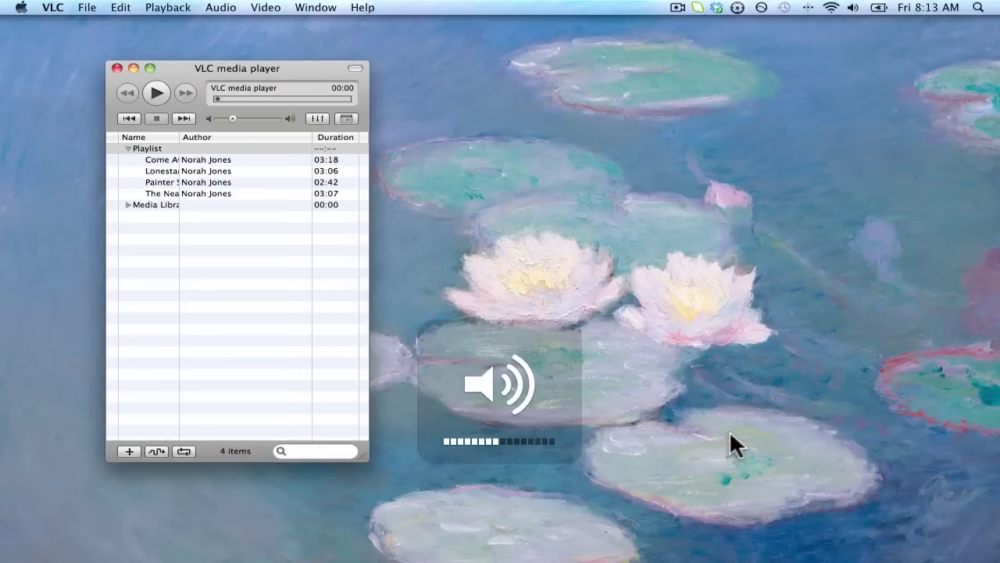
key("XF86AudioLowerVolume")
key("XF86AudioLowerVolume")
key("XF86AudioLowerVolume")
key("XF86AudioLowerVolume")
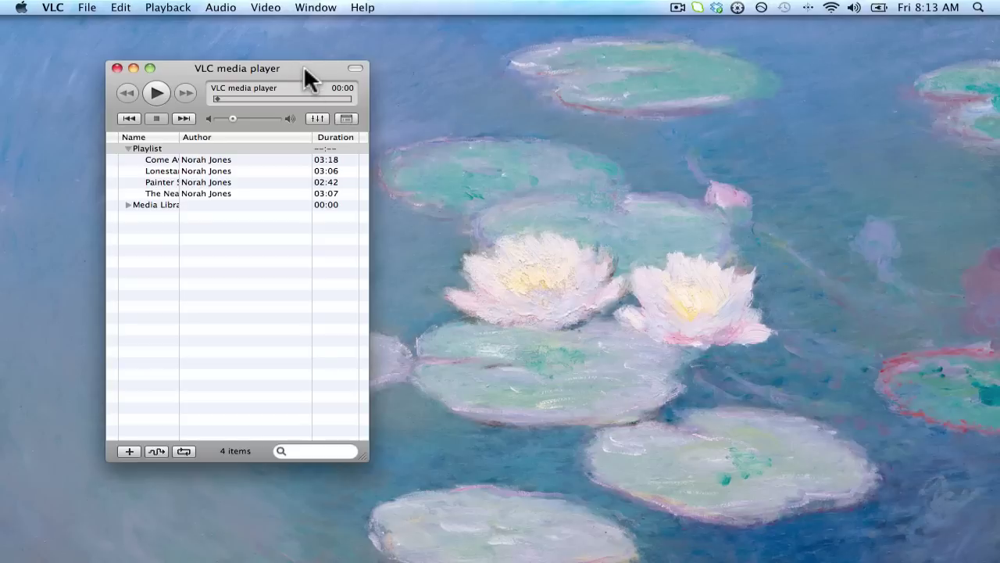
key("space")
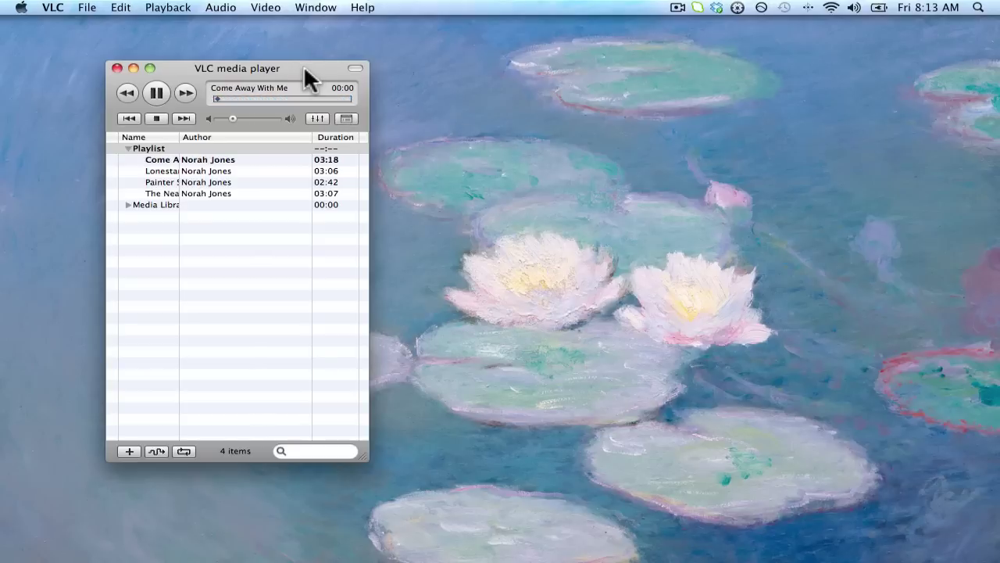
key("space")
key("space")
key("space")
key("space")
Skip through Lonestar and Painter Song, pause, then skip on and pause back on Come Away With Me.
key("super+Right")
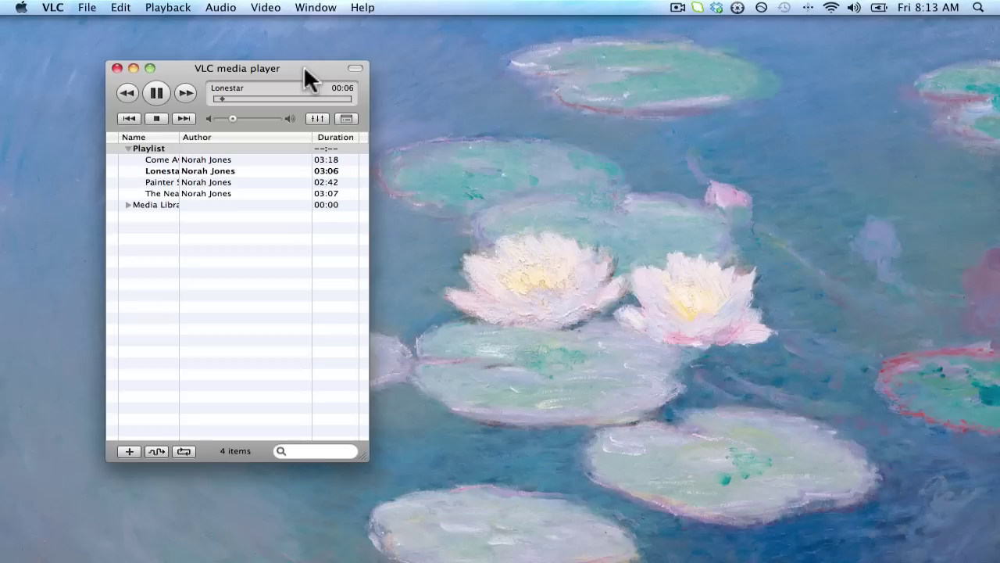
key("super+Right")
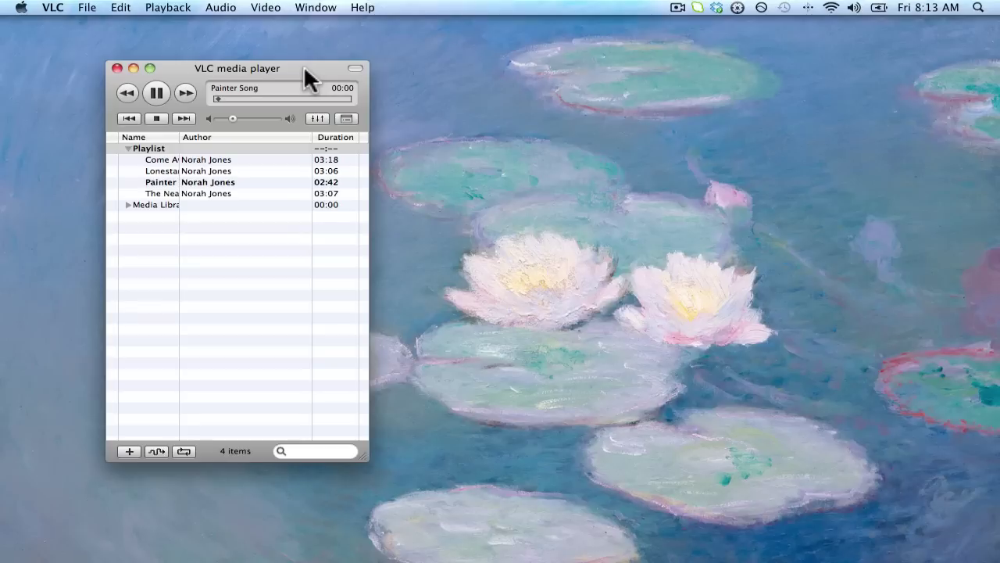
key("space")
key("super+Right")
key("super+Right")
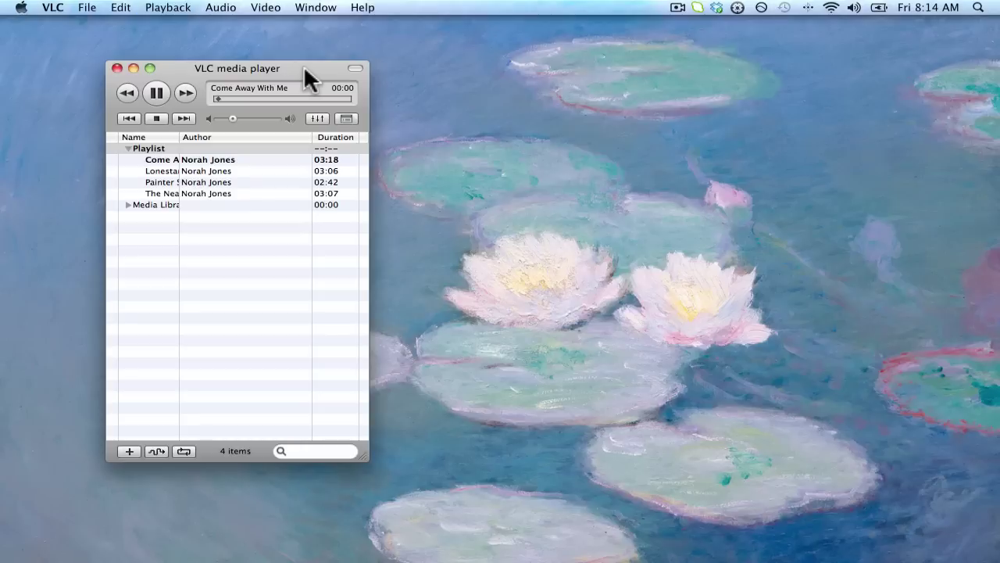
key("super+Right")
key("super+Right")
key("super+Right")
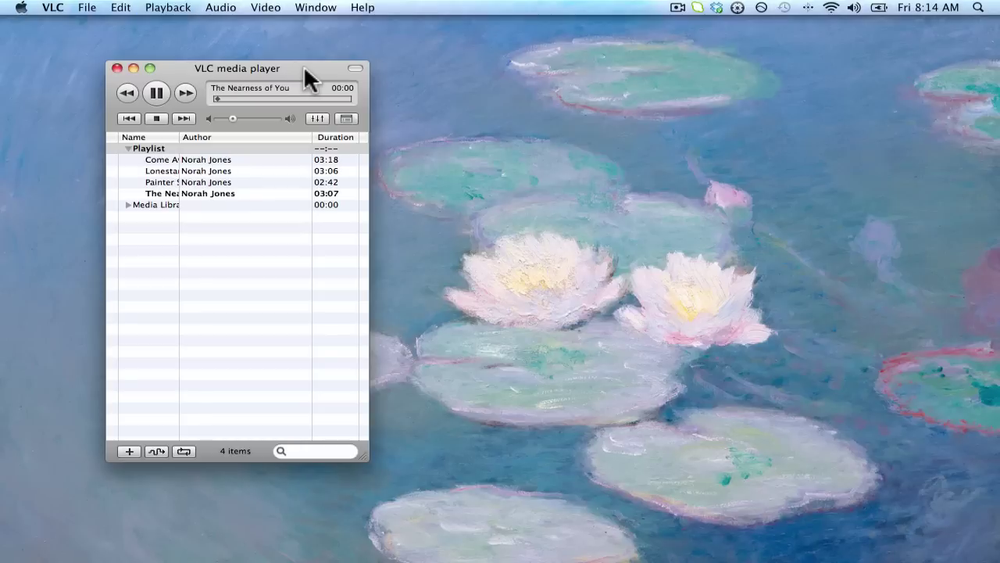
key("super+Right")
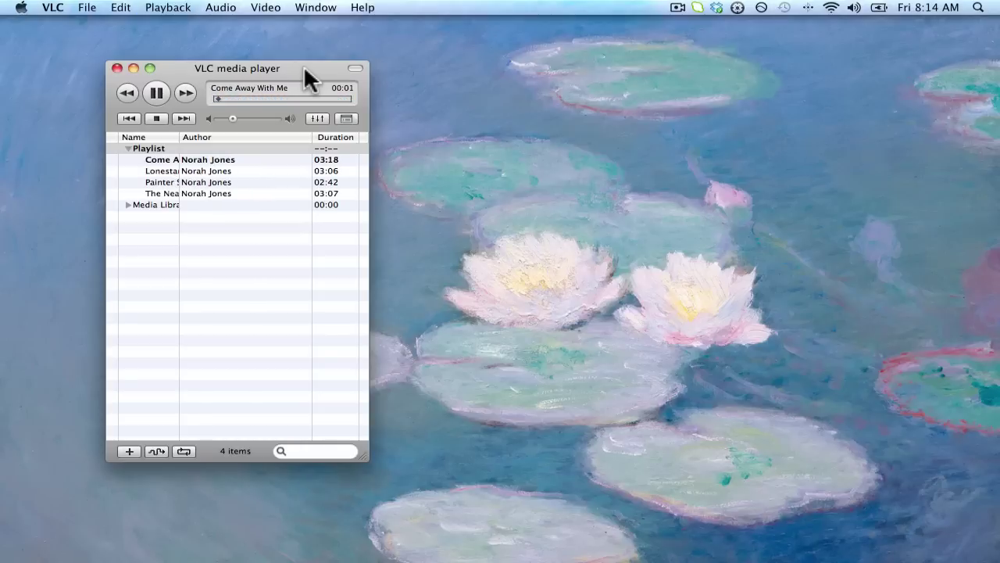
key("space")
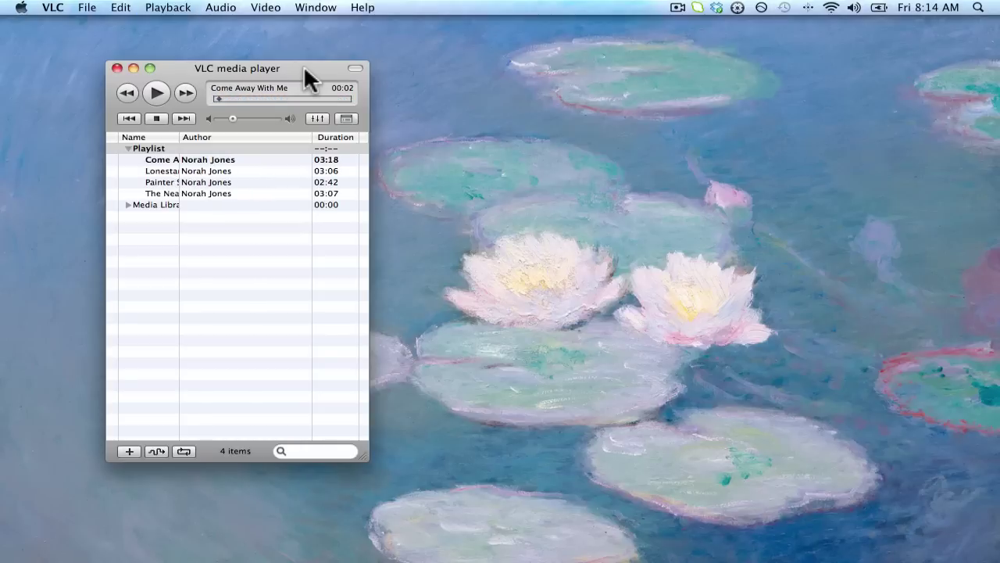